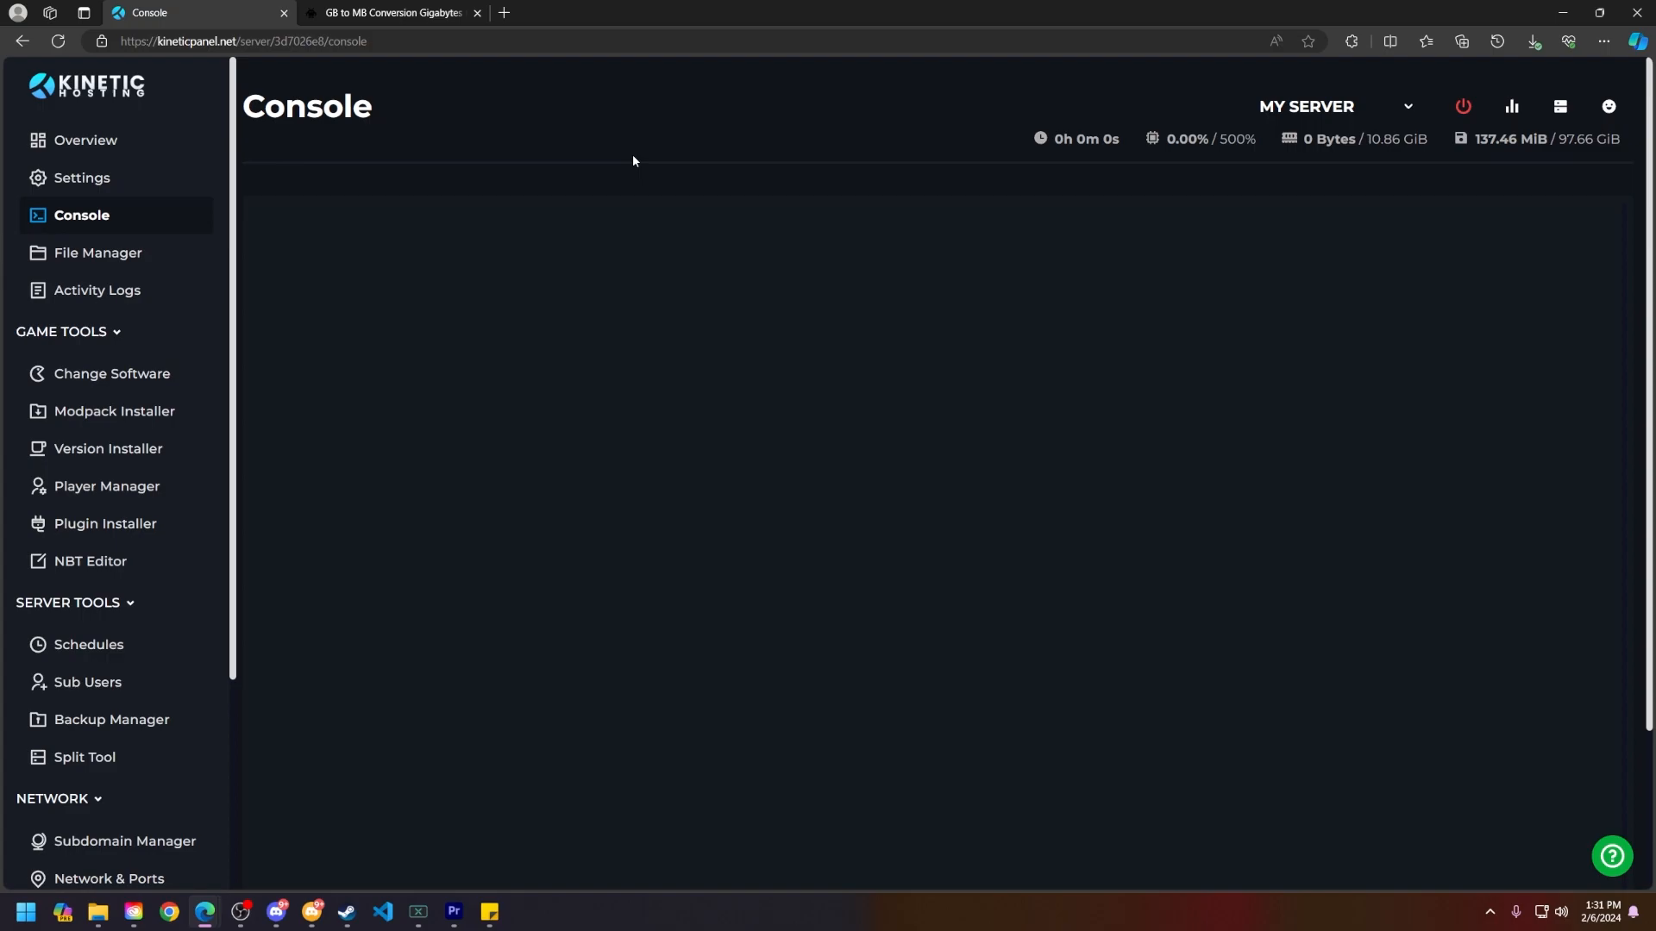
# - Return from the Console page to the server's Overview page
pyautogui.hotkey('alt', 'Left')
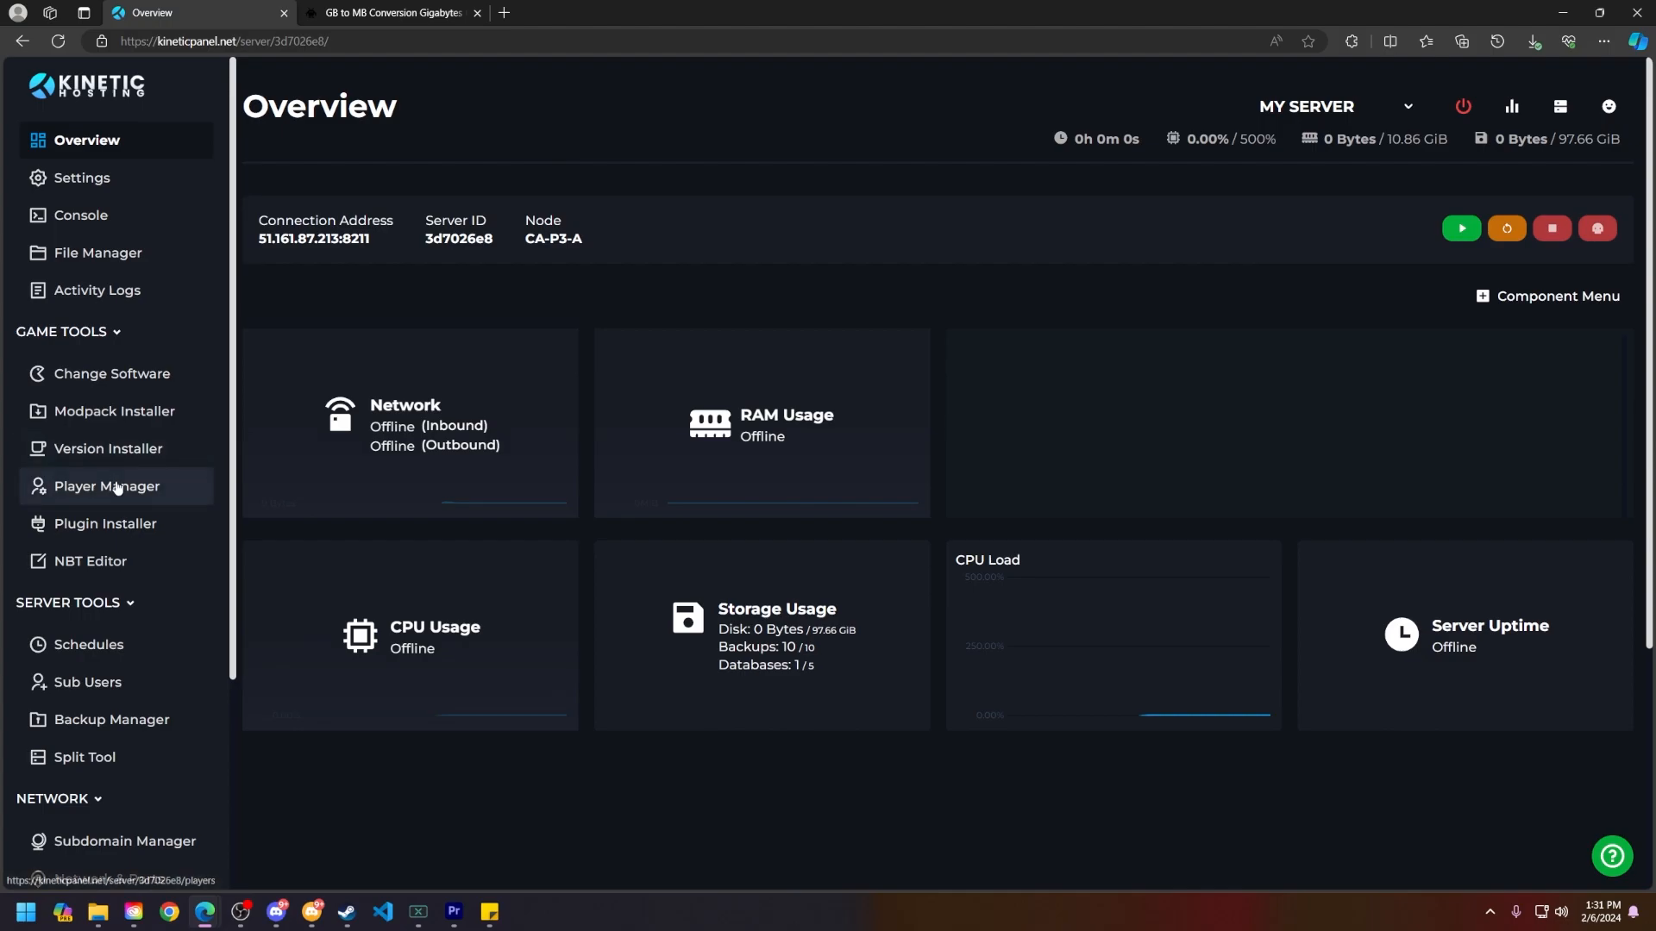
# - Install the Paper 1.20.4 build from the Version Installer and confirm it
pyautogui.click(110, 448)
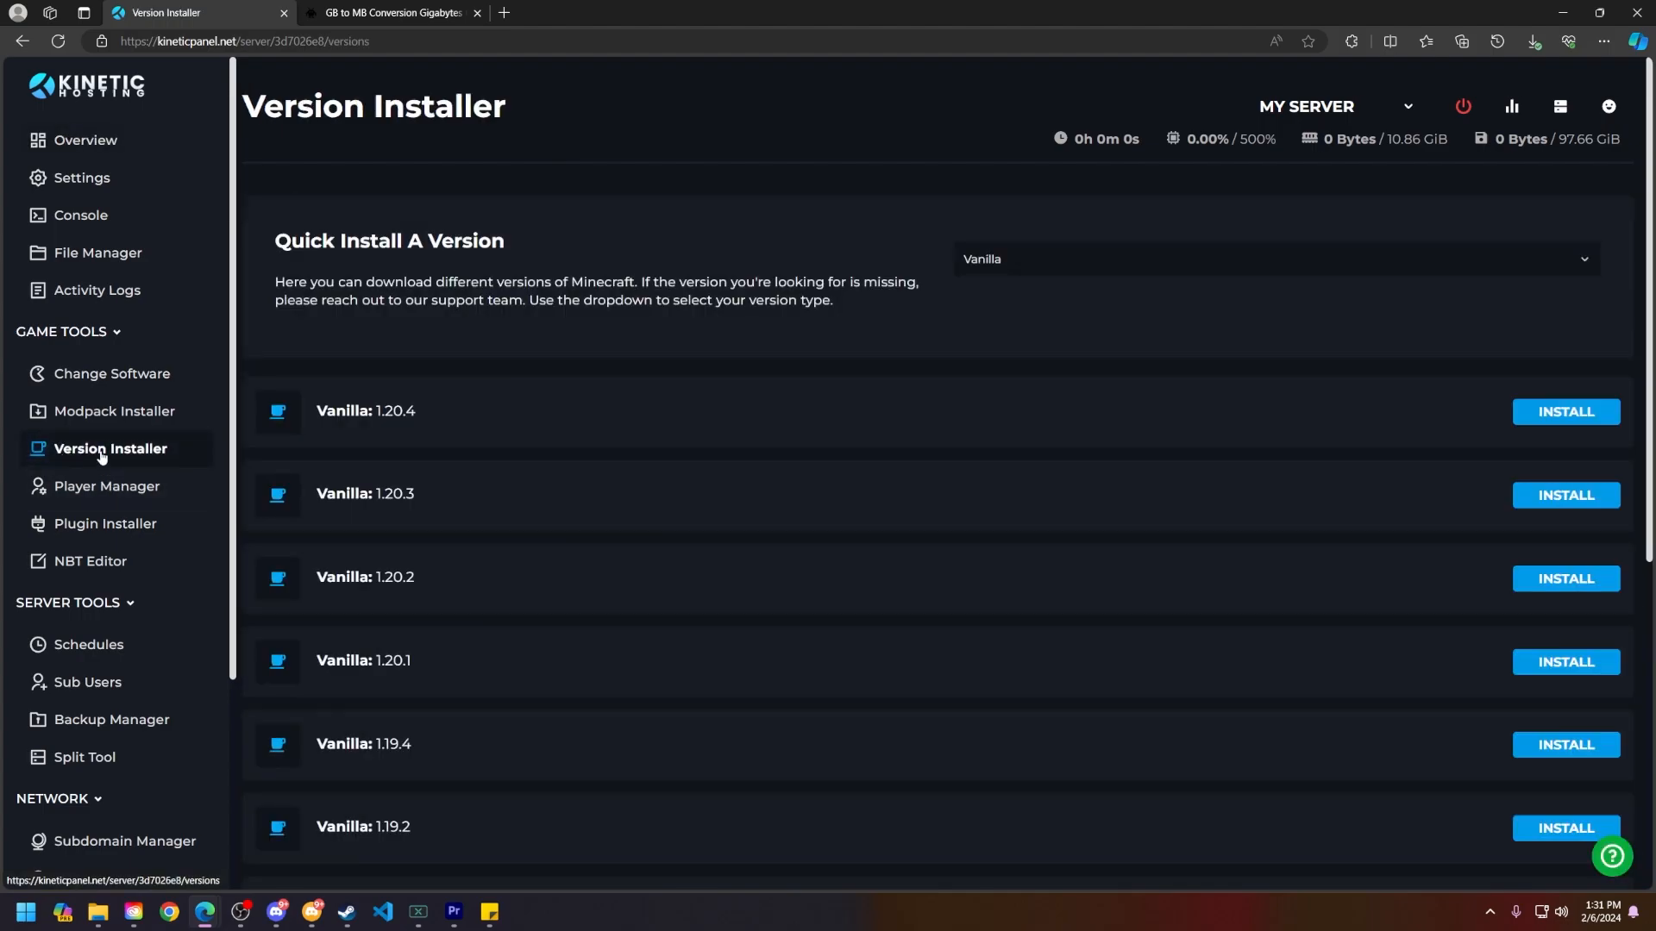
pyautogui.click(1006, 260)
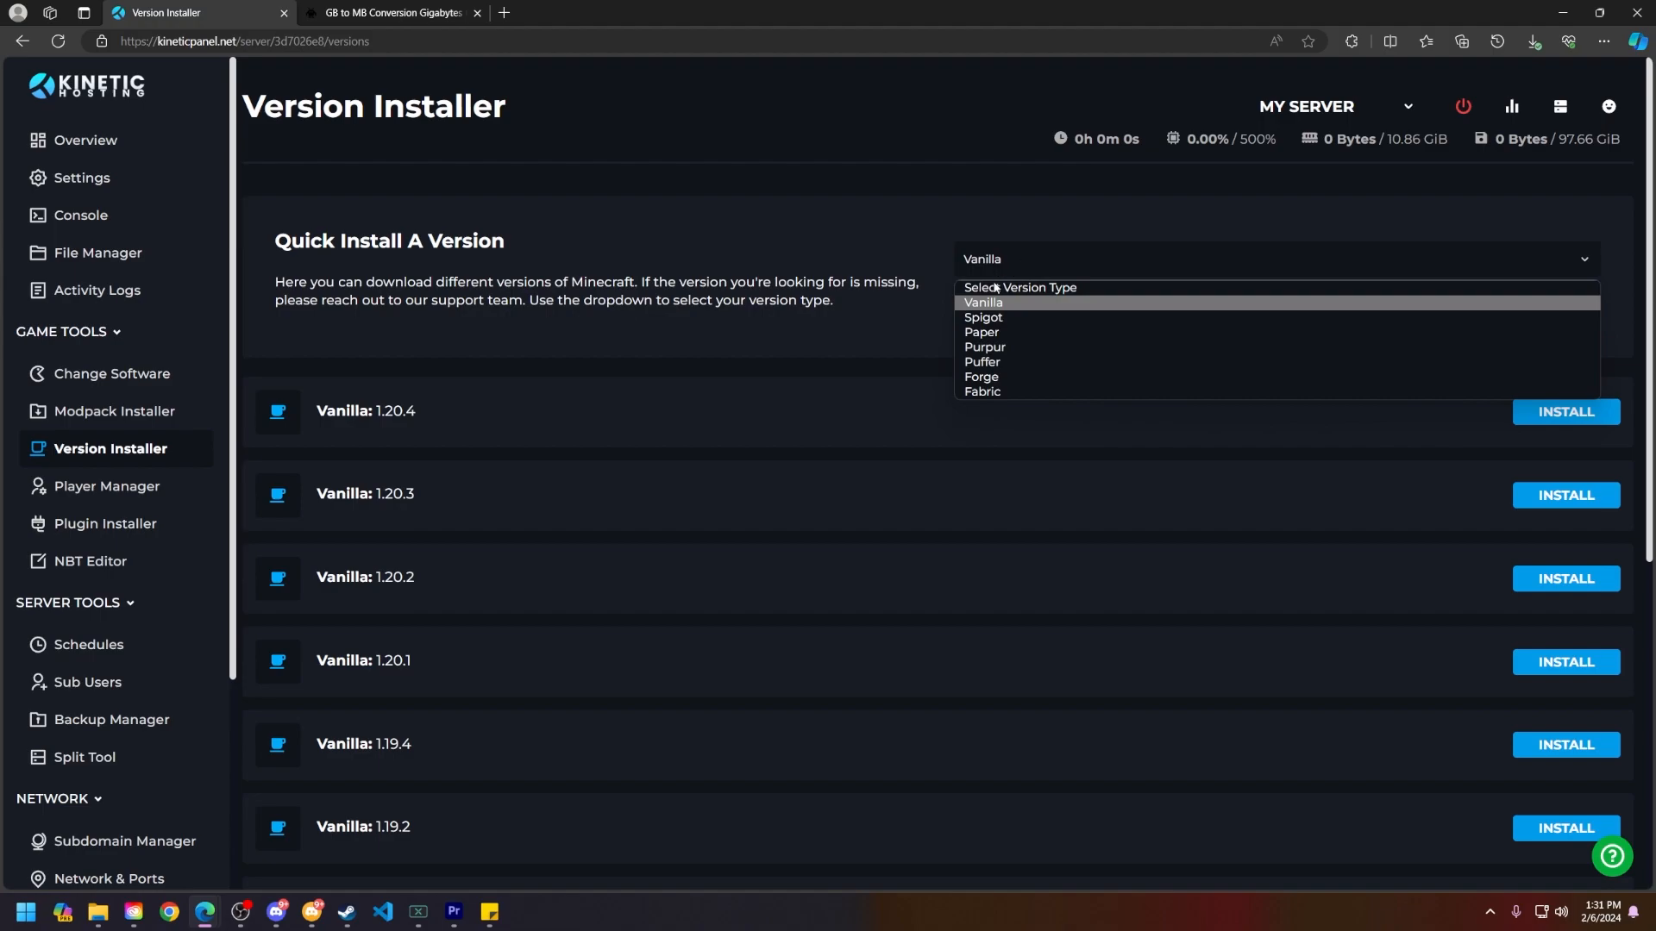
pyautogui.click(984, 333)
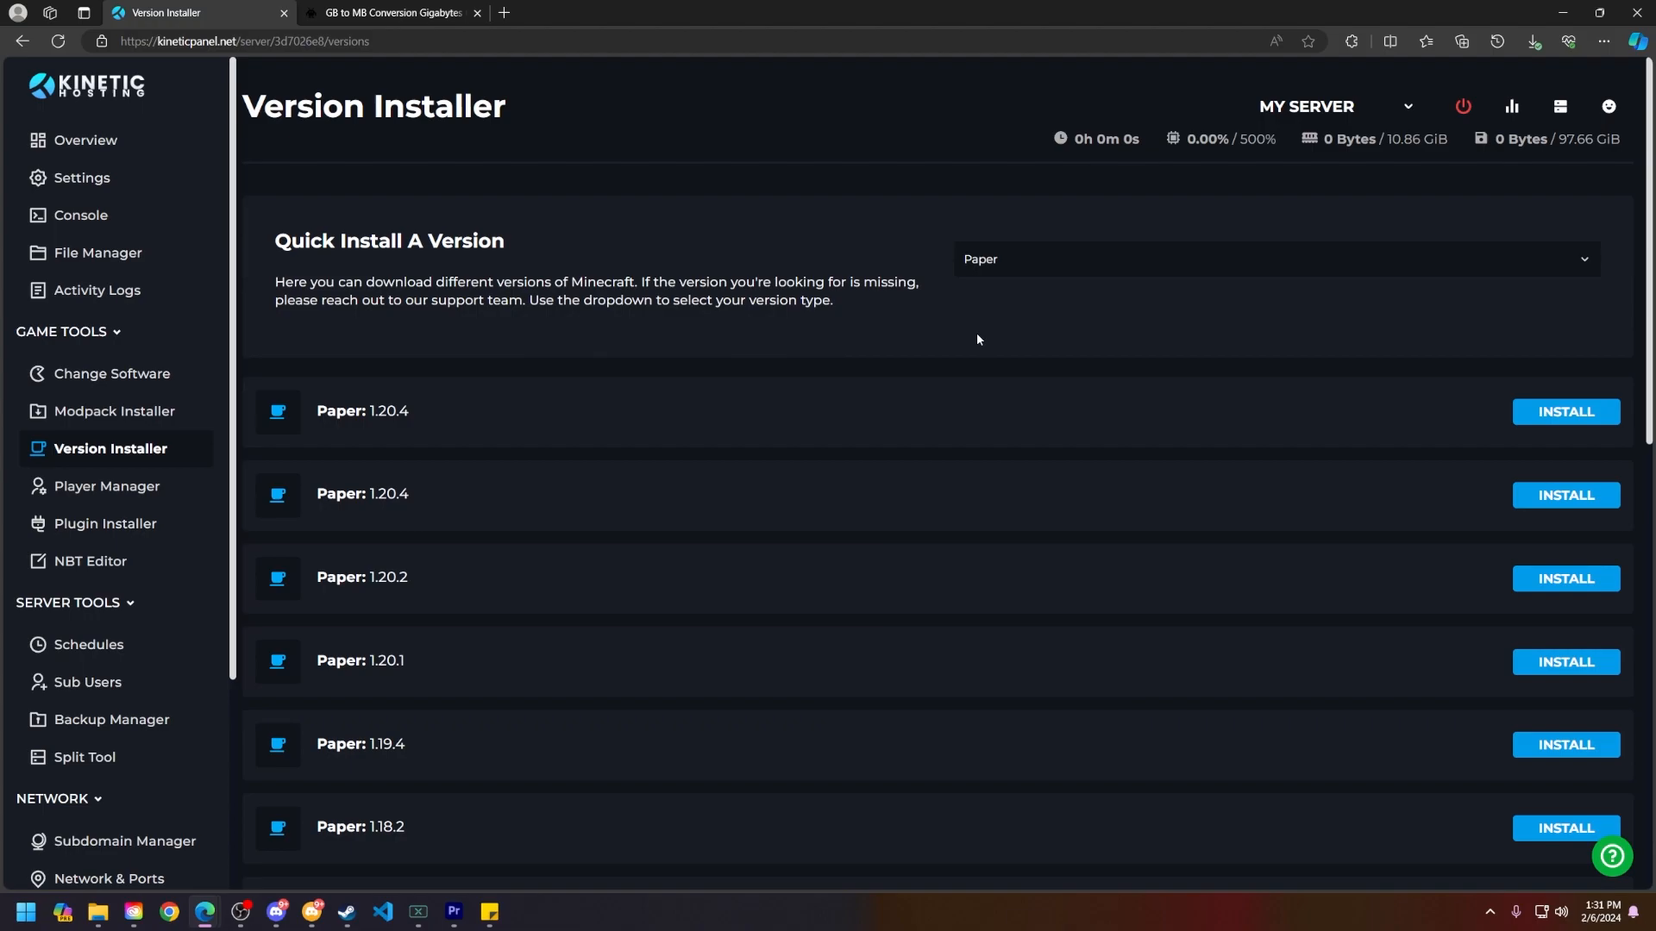
pyautogui.click(1566, 411)
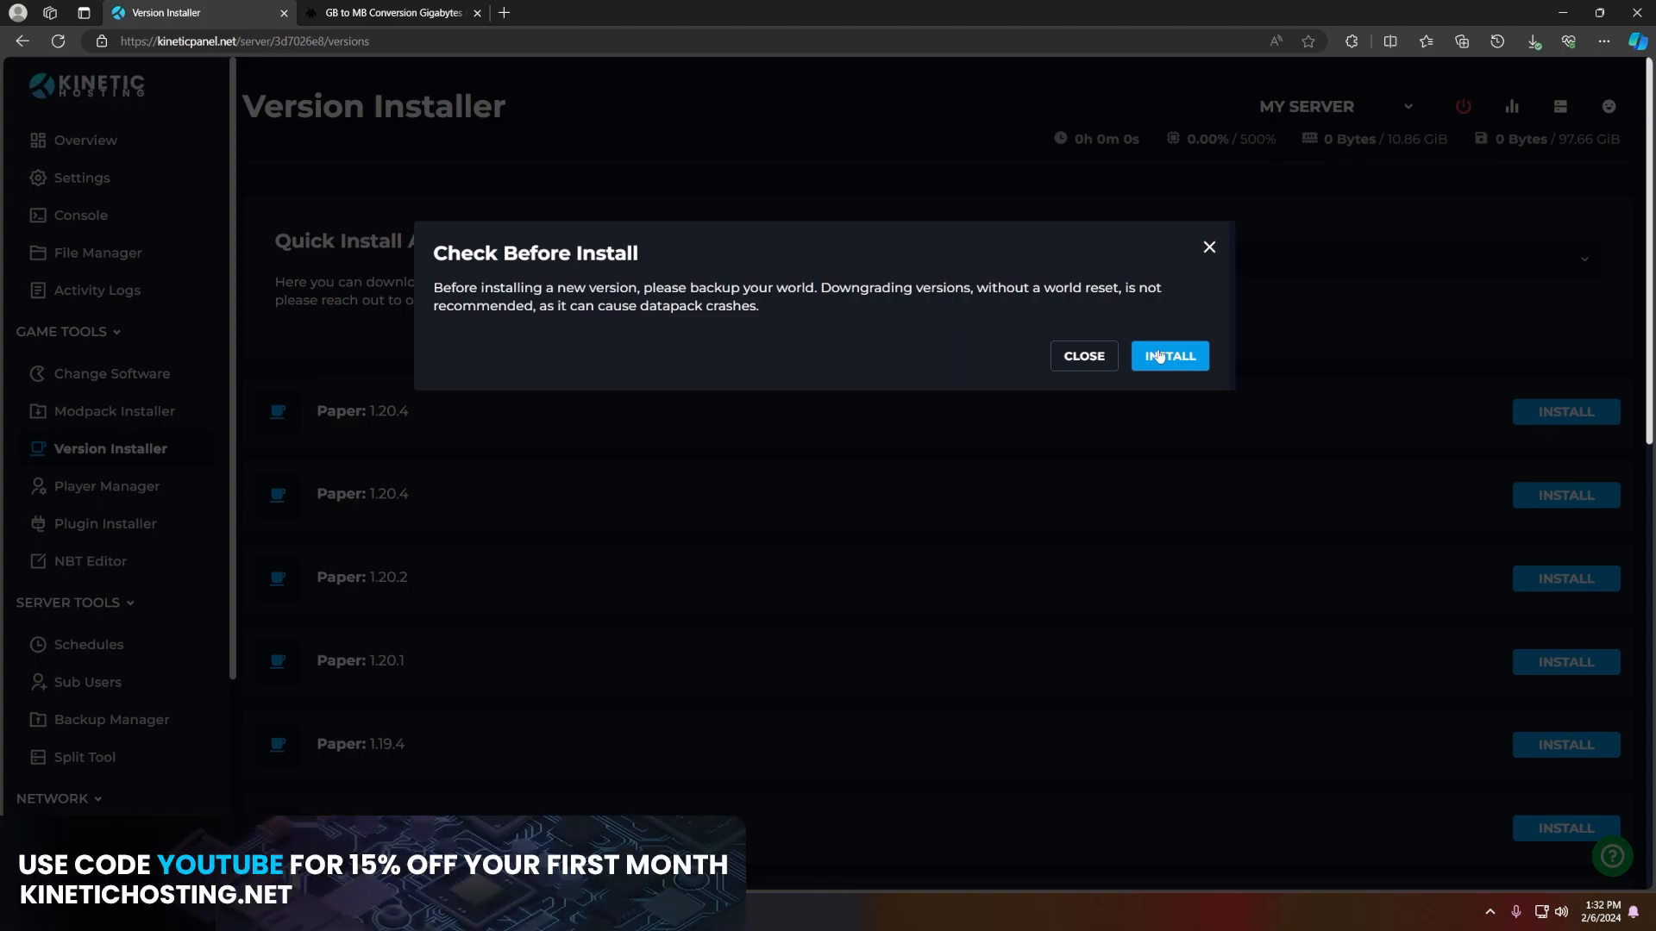
pyautogui.click(1158, 356)
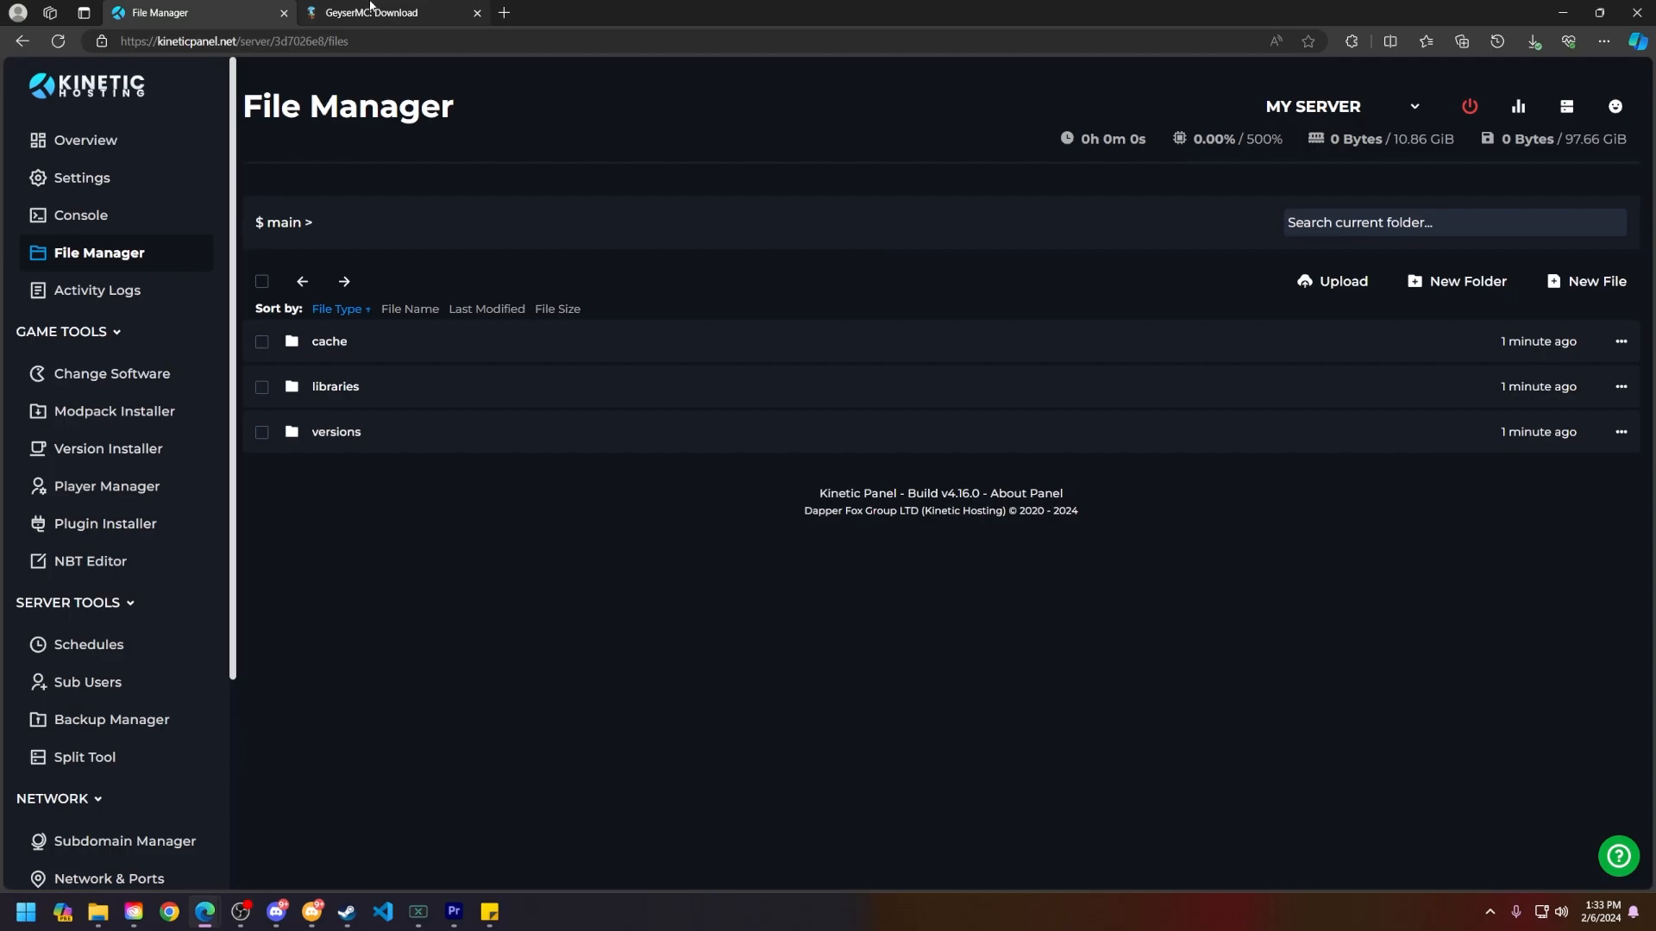
# - Download the Geyser and Floodgate Paper/Spigot plugins from the GeyserMC download page
pyautogui.click(370, 12)
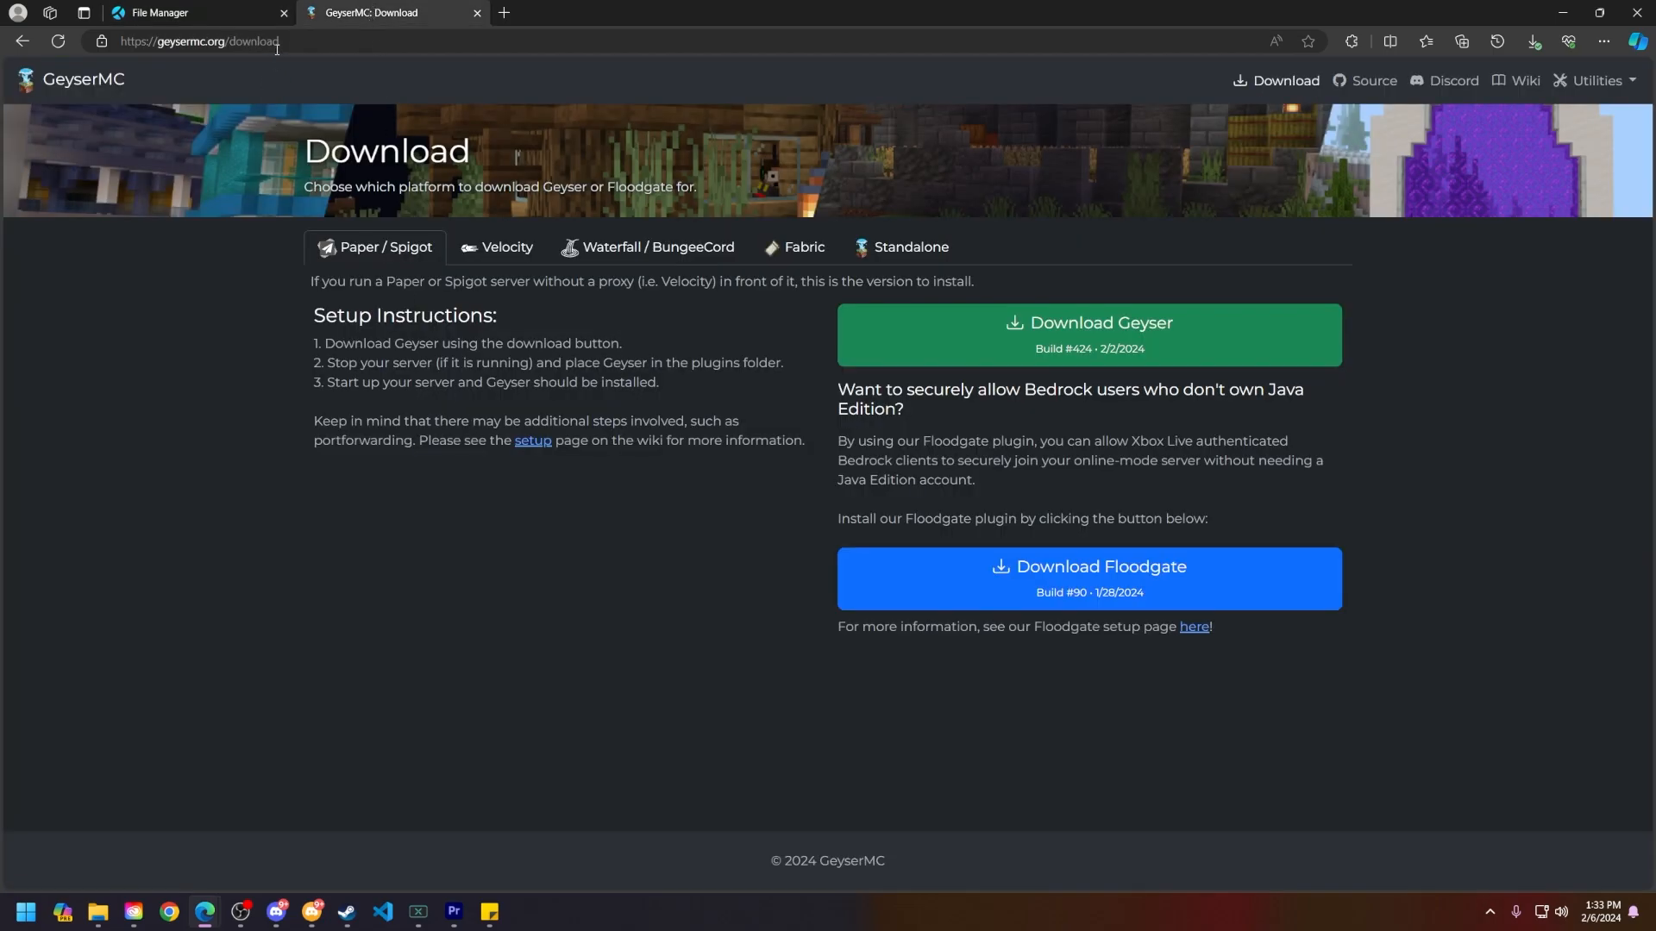
pyautogui.click(1073, 323)
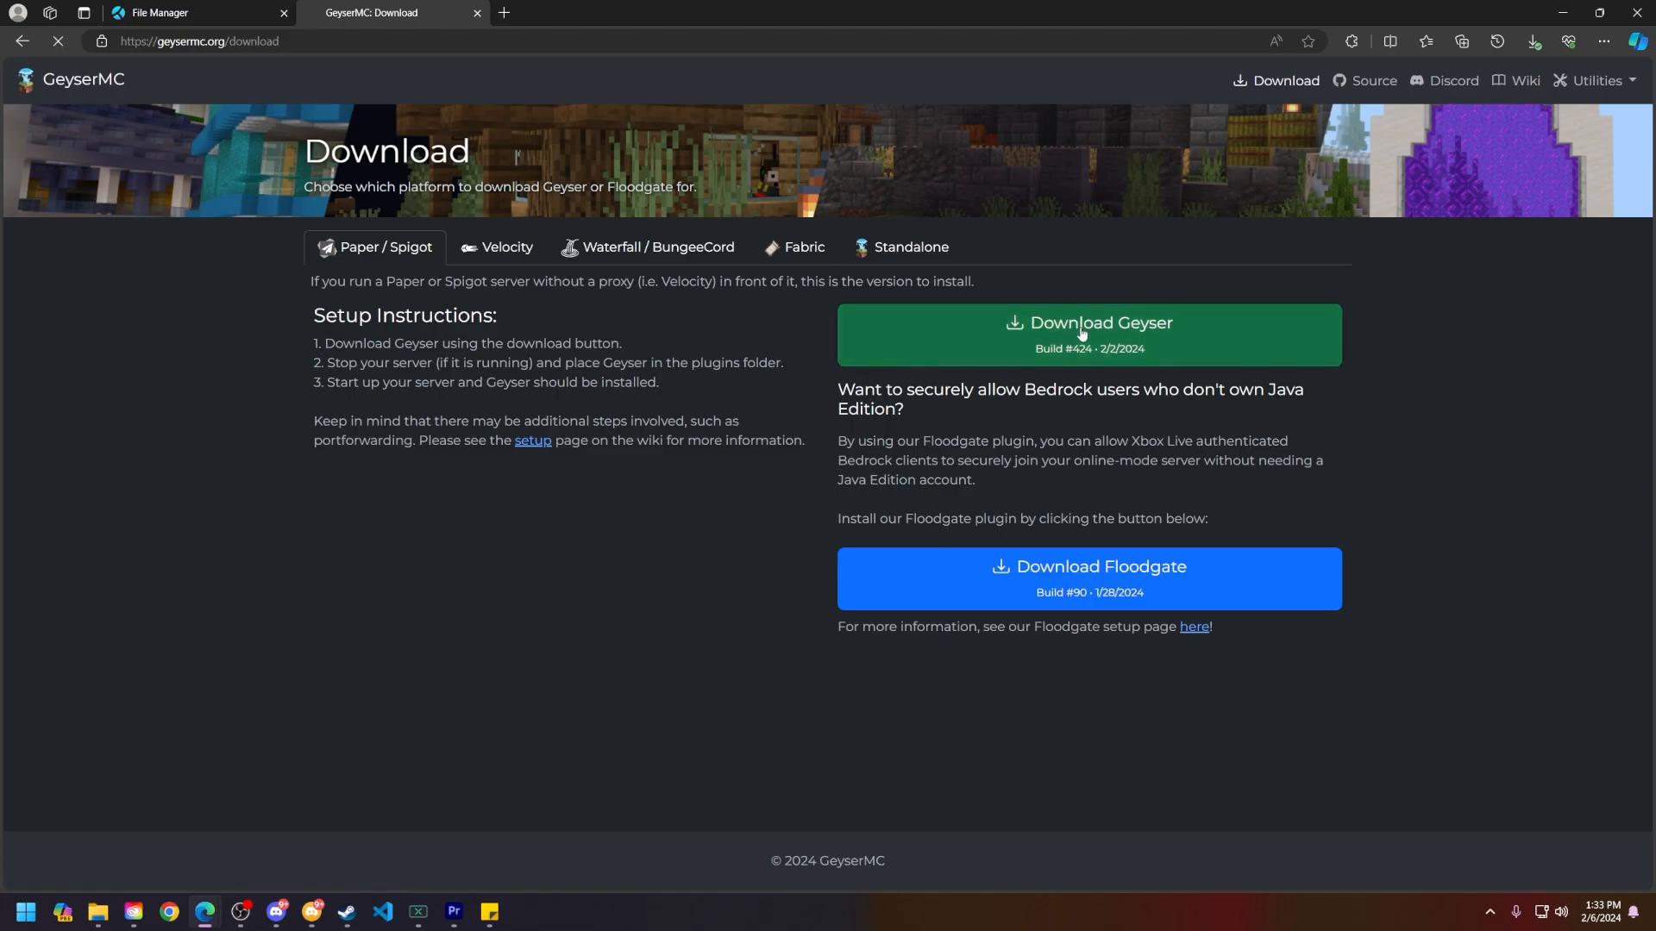
pyautogui.click(1035, 578)
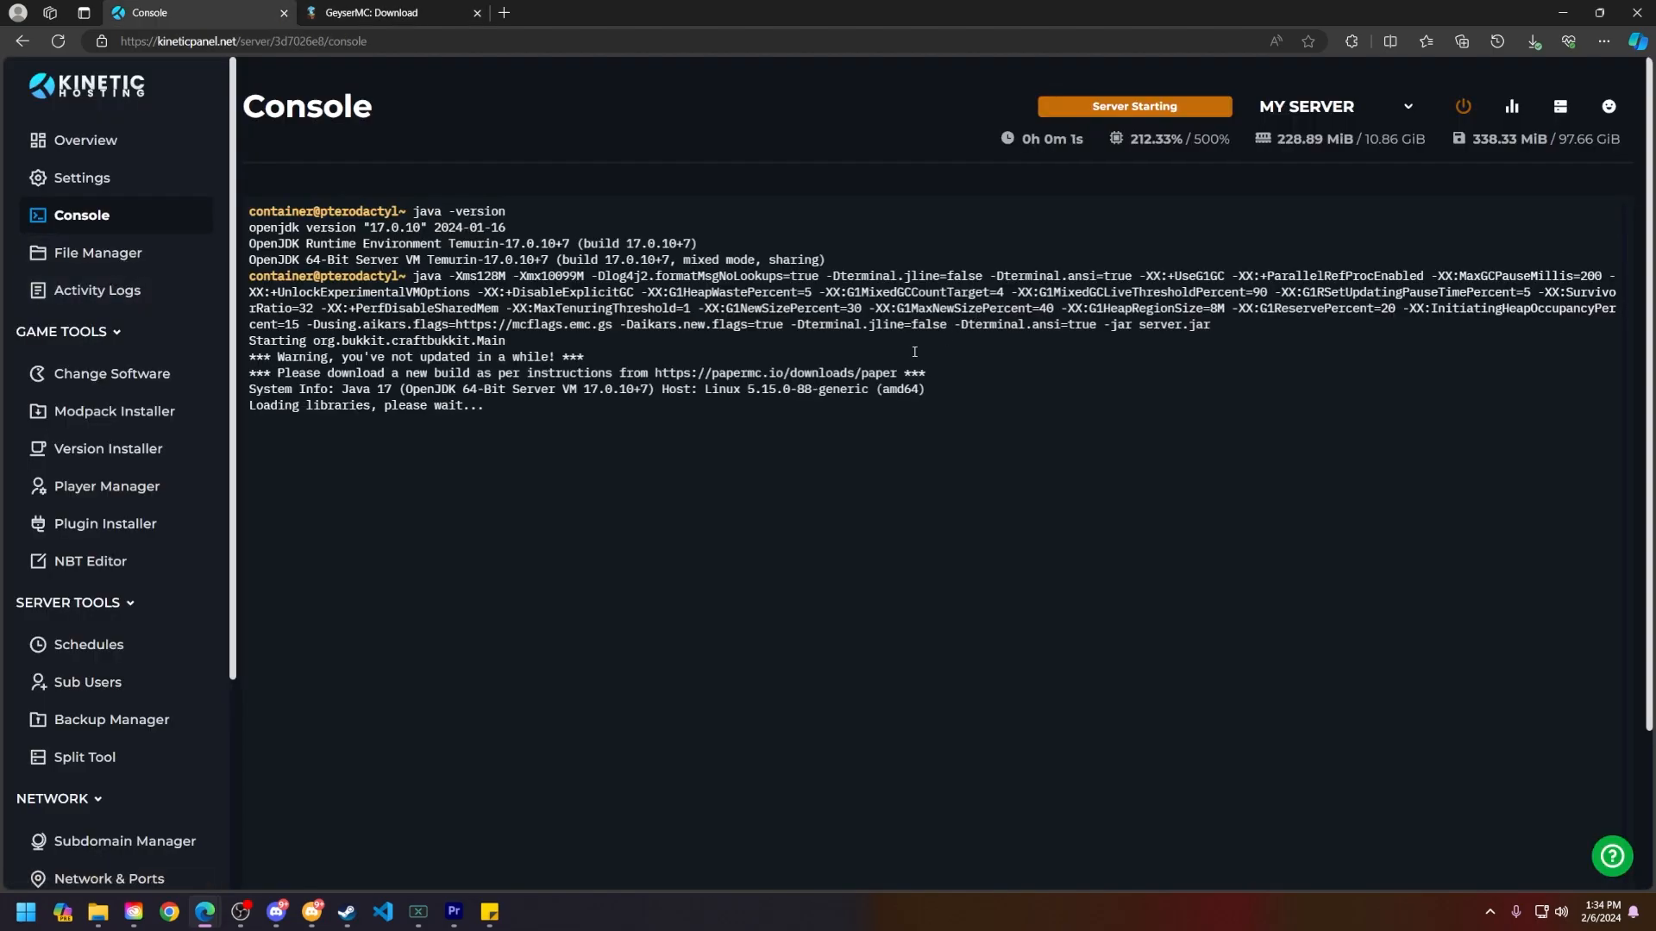
# - Browse the server's files during first startup, then force-stop the running server
pyautogui.click(97, 252)
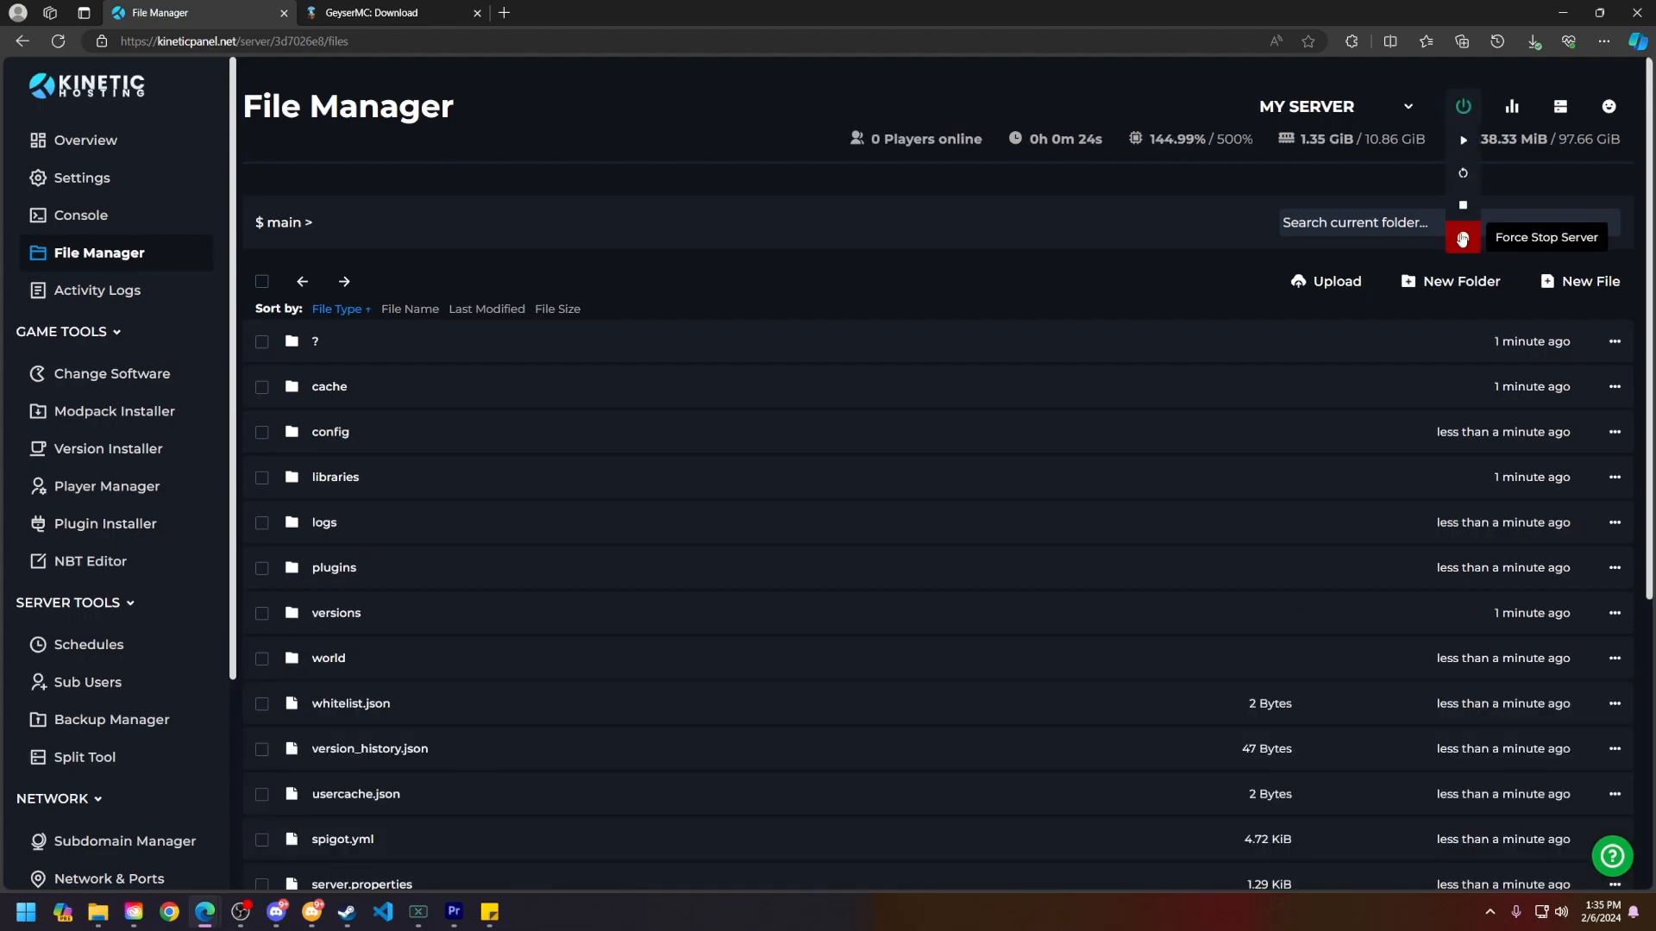
pyautogui.click(1463, 237)
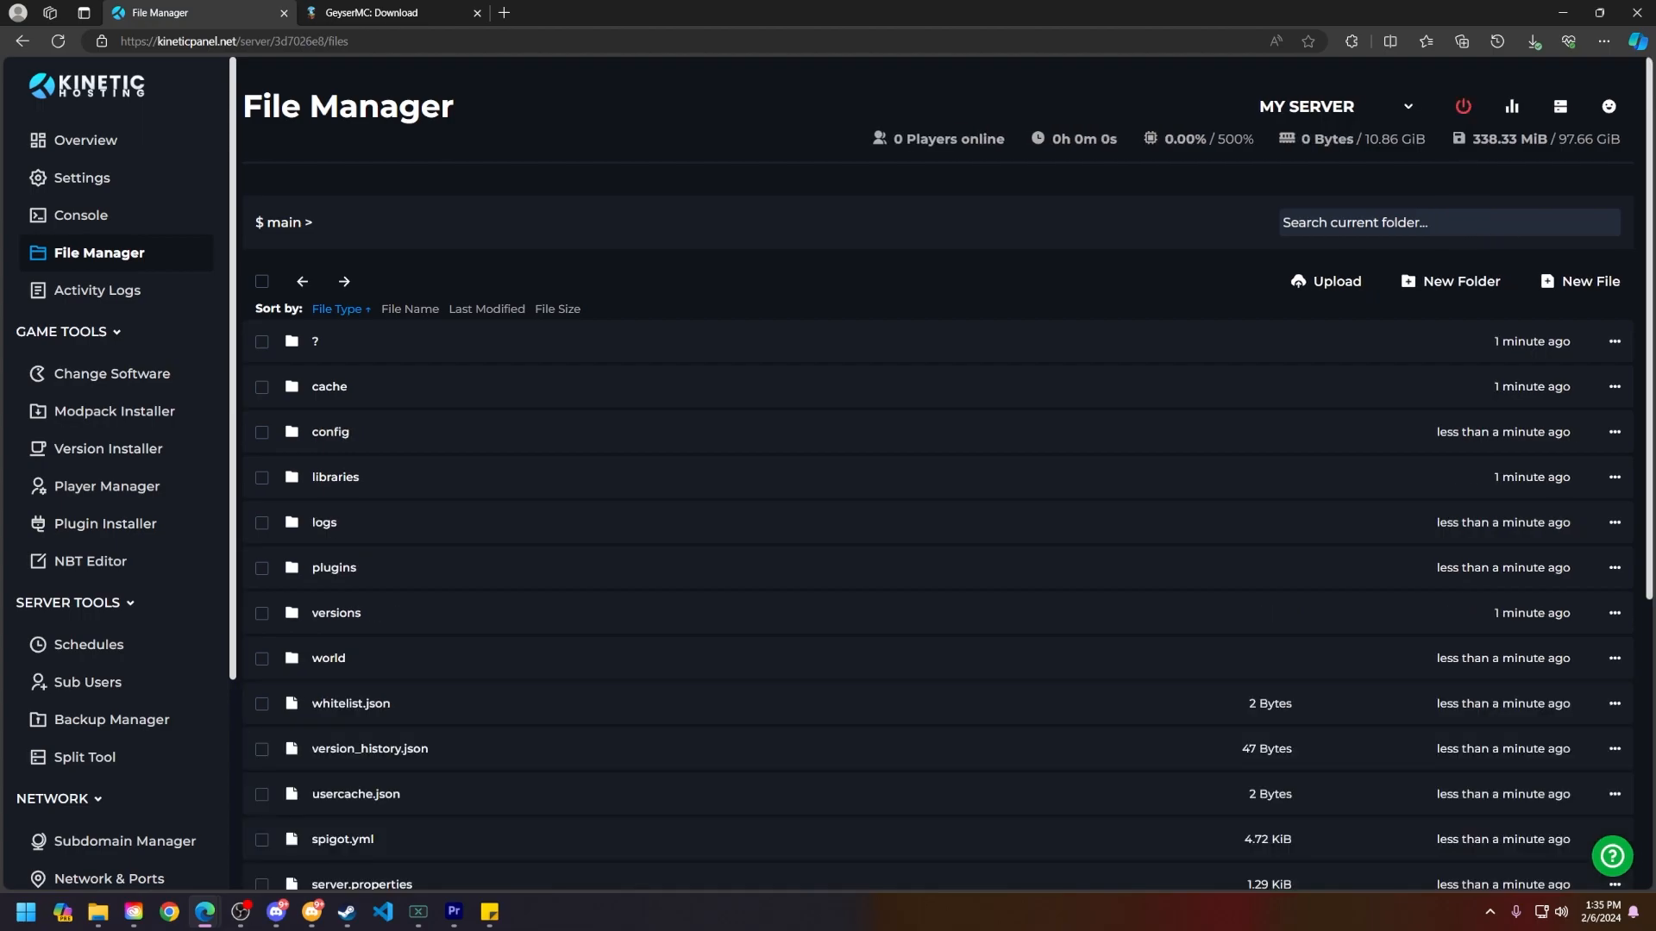
# - Upload the downloaded plugin jar into the plugins folder and return to the main folder
pyautogui.click(334, 567)
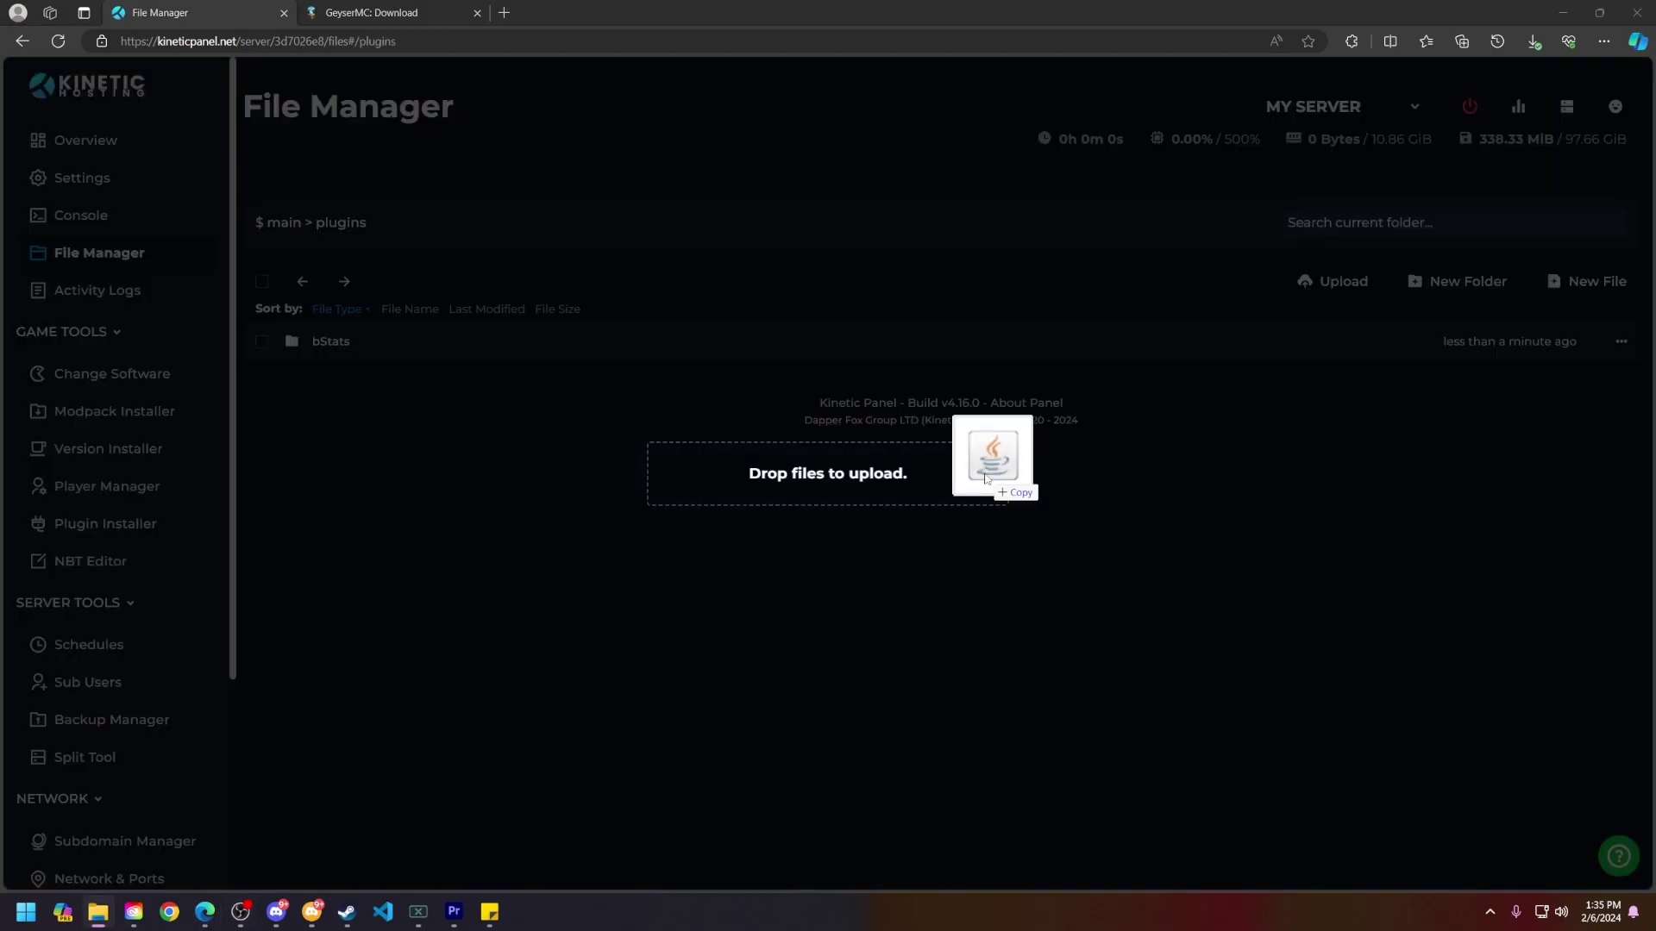
pyautogui.moveTo(992, 455); pyautogui.dragTo(1021, 477)
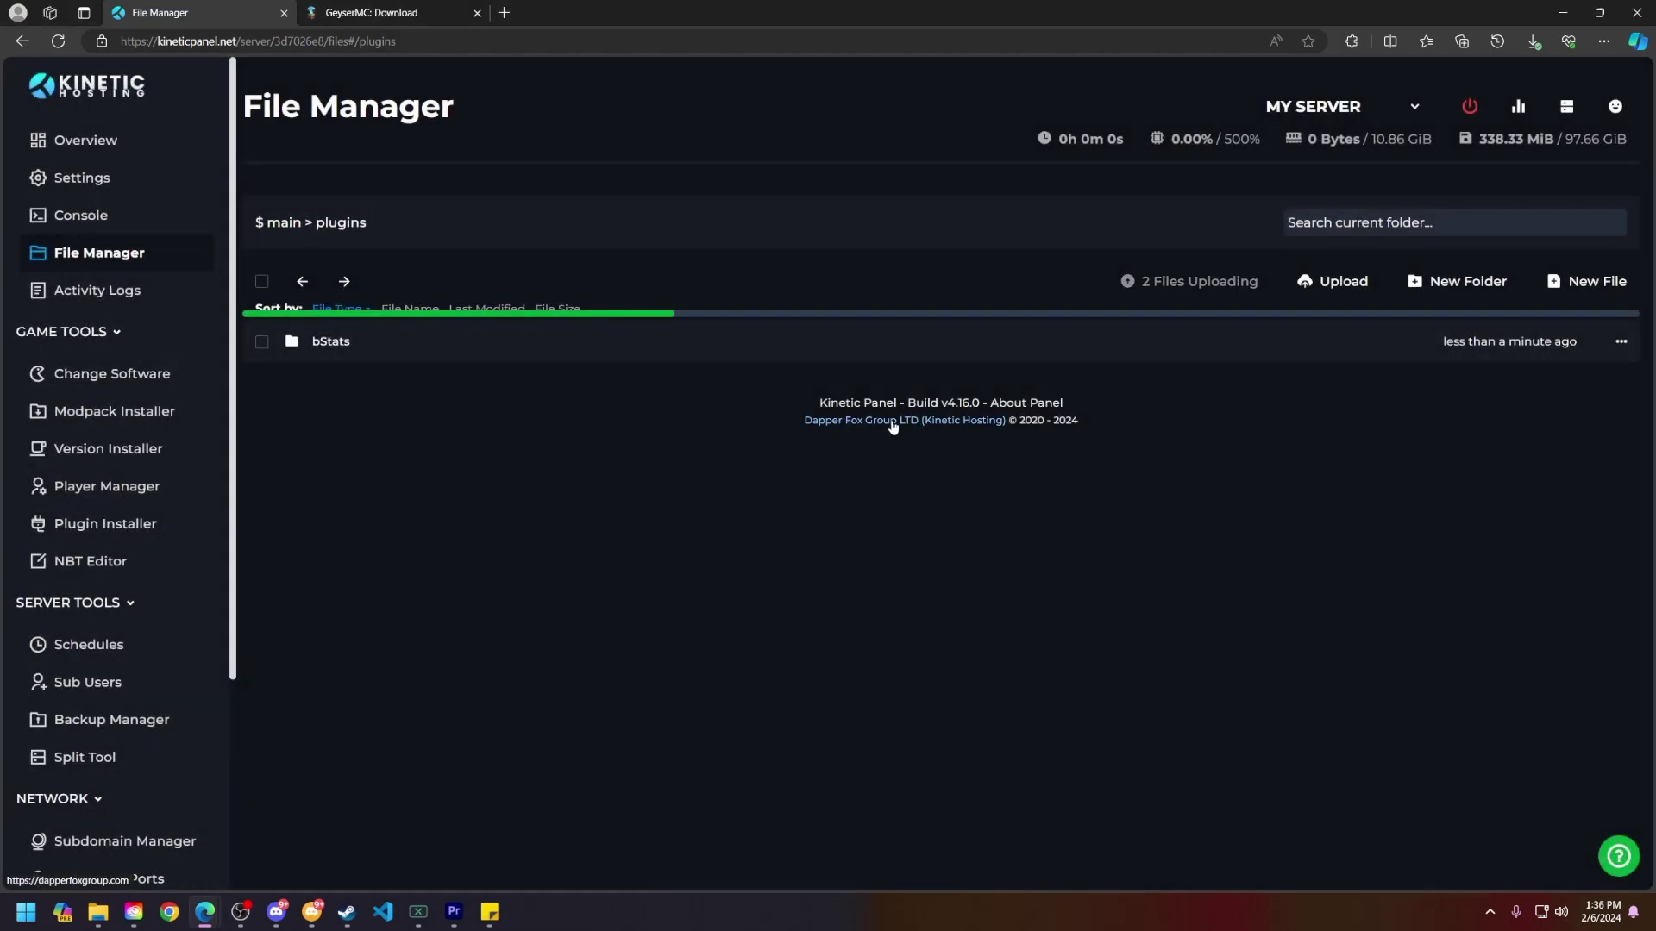
pyautogui.click(284, 223)
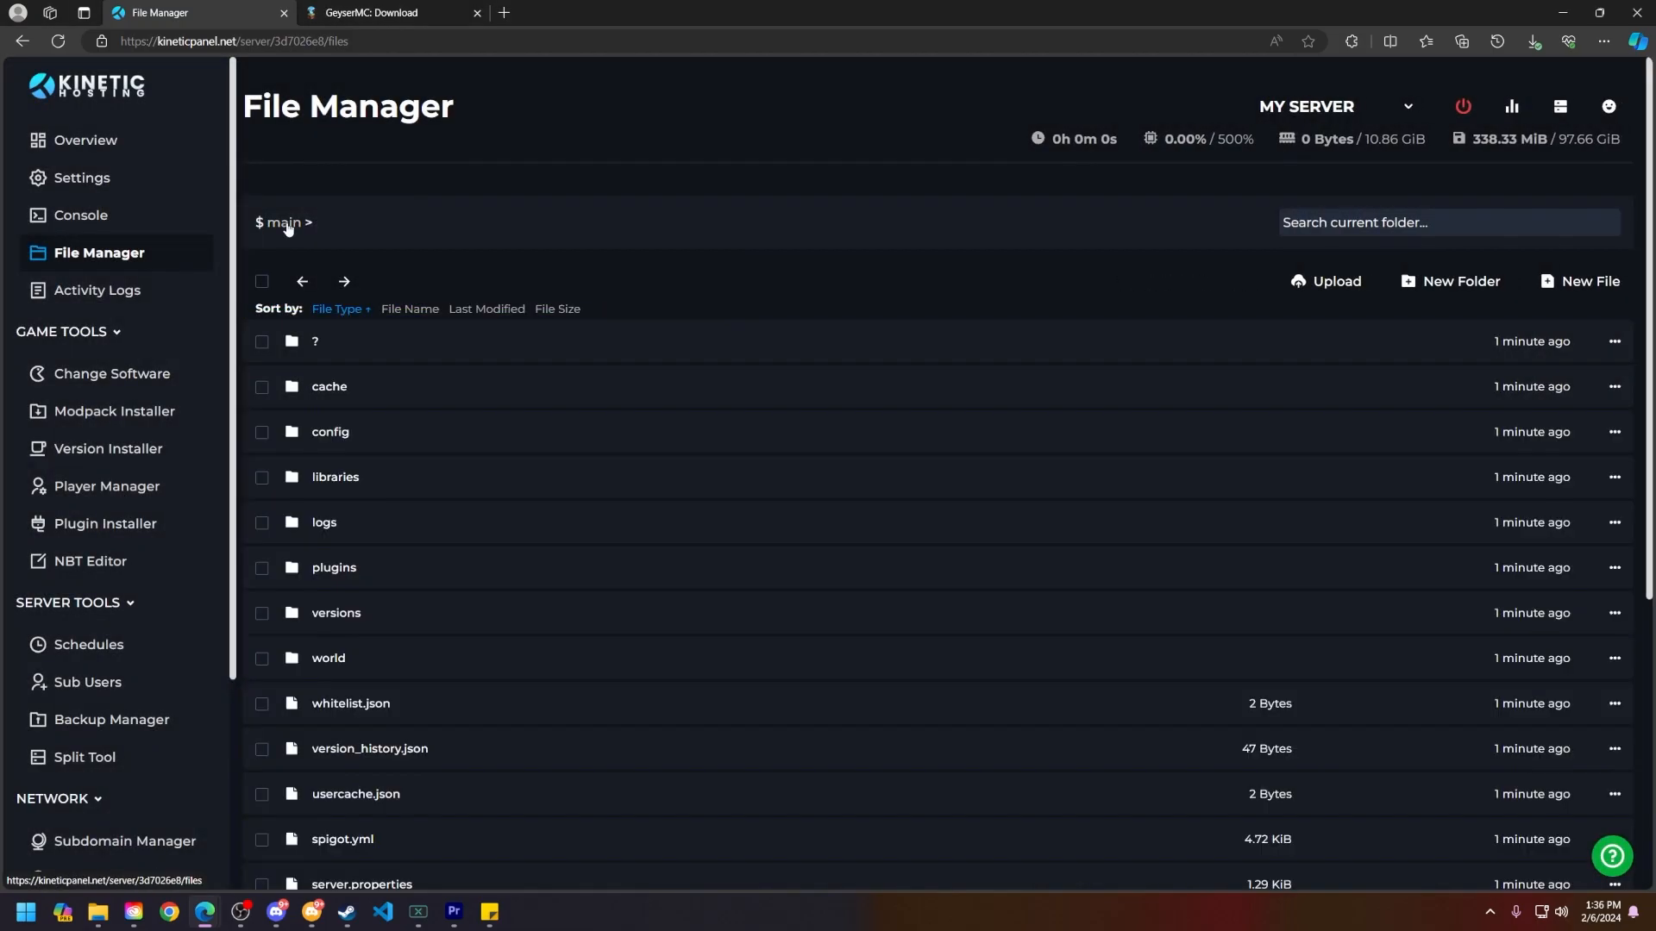
# - Start the server from the power menu, let it run briefly, then force-stop it
pyautogui.click(1463, 106)
pyautogui.click(1461, 144)
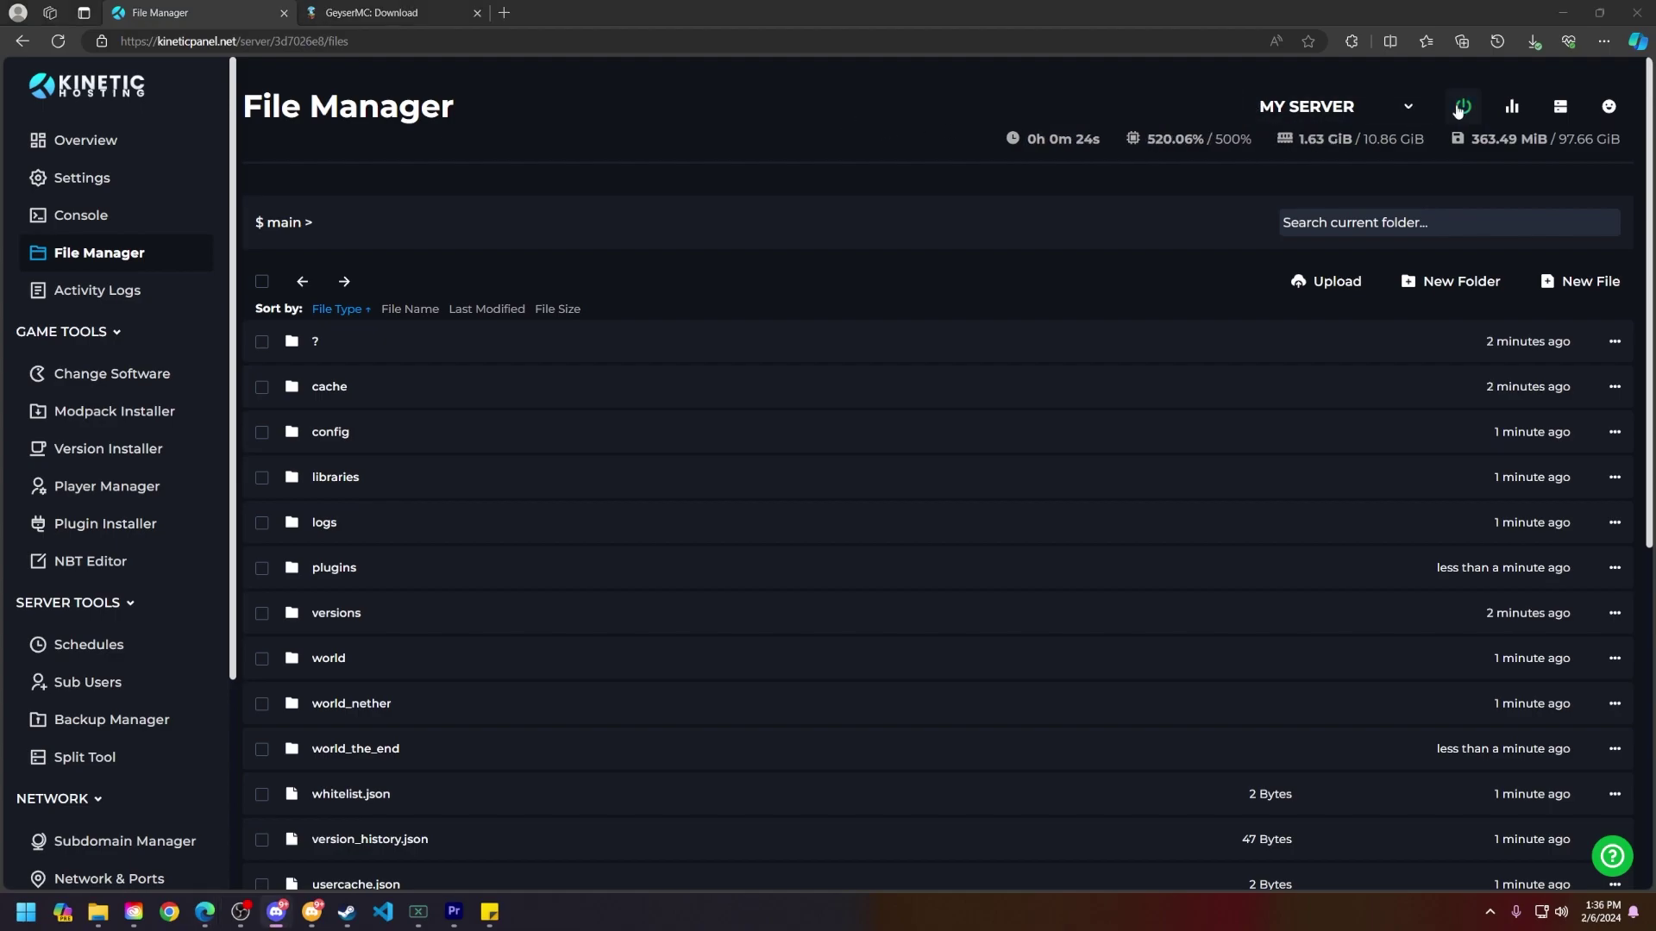
pyautogui.click(1460, 110)
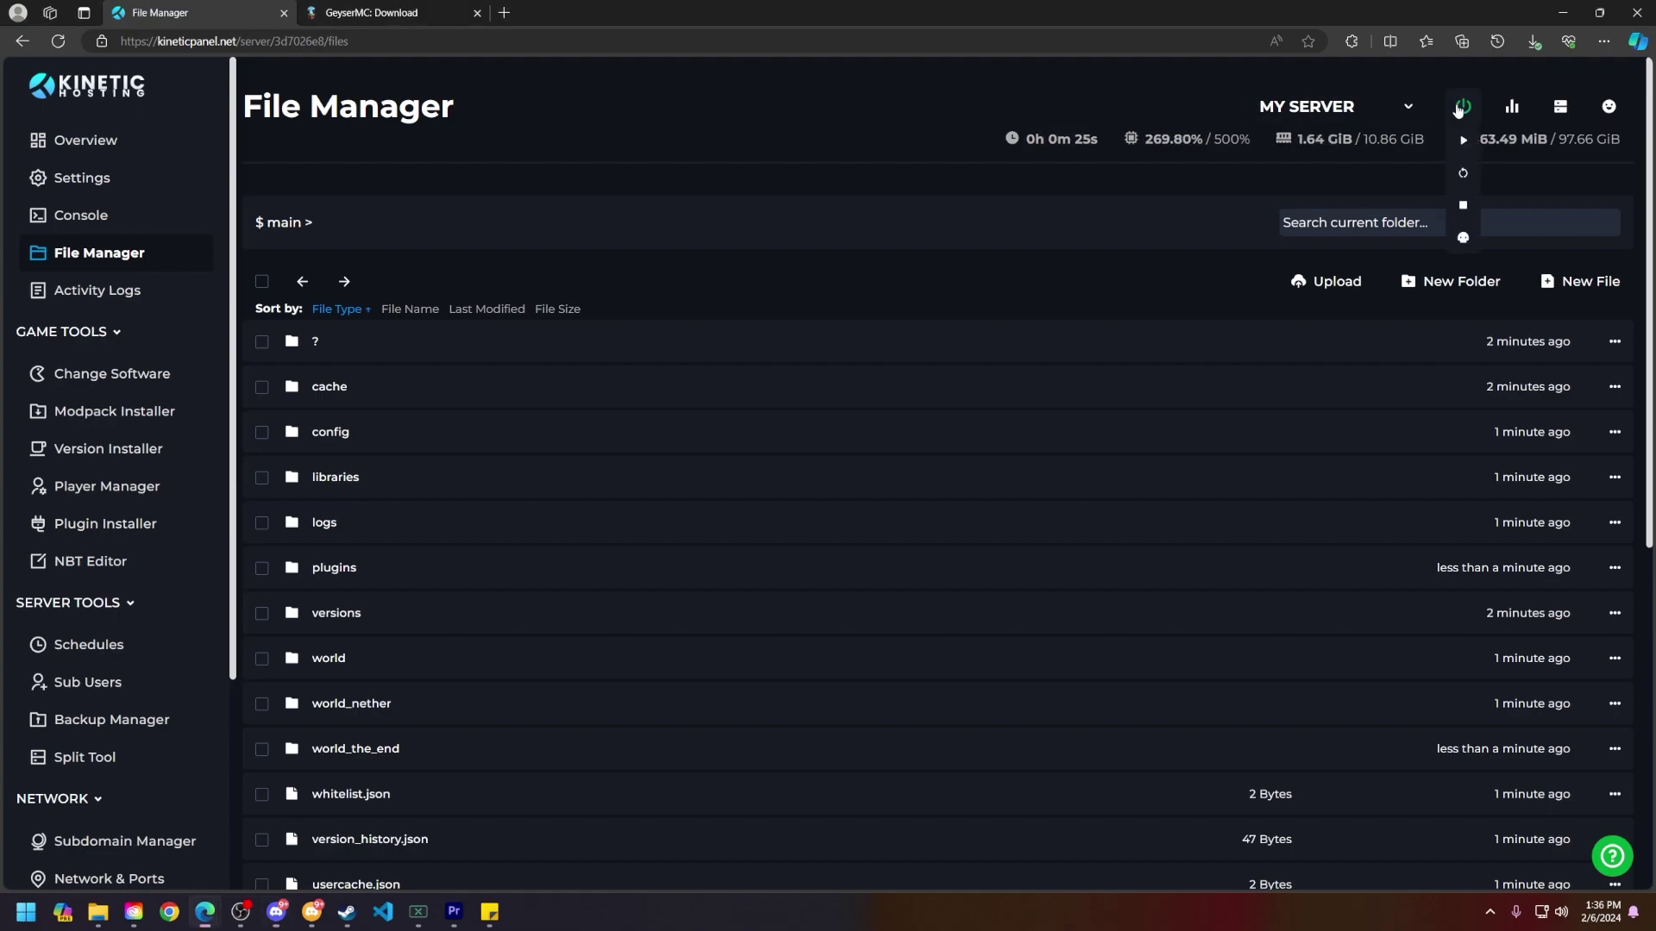
pyautogui.click(1459, 229)
pyautogui.scroll(-3, 118, 518)
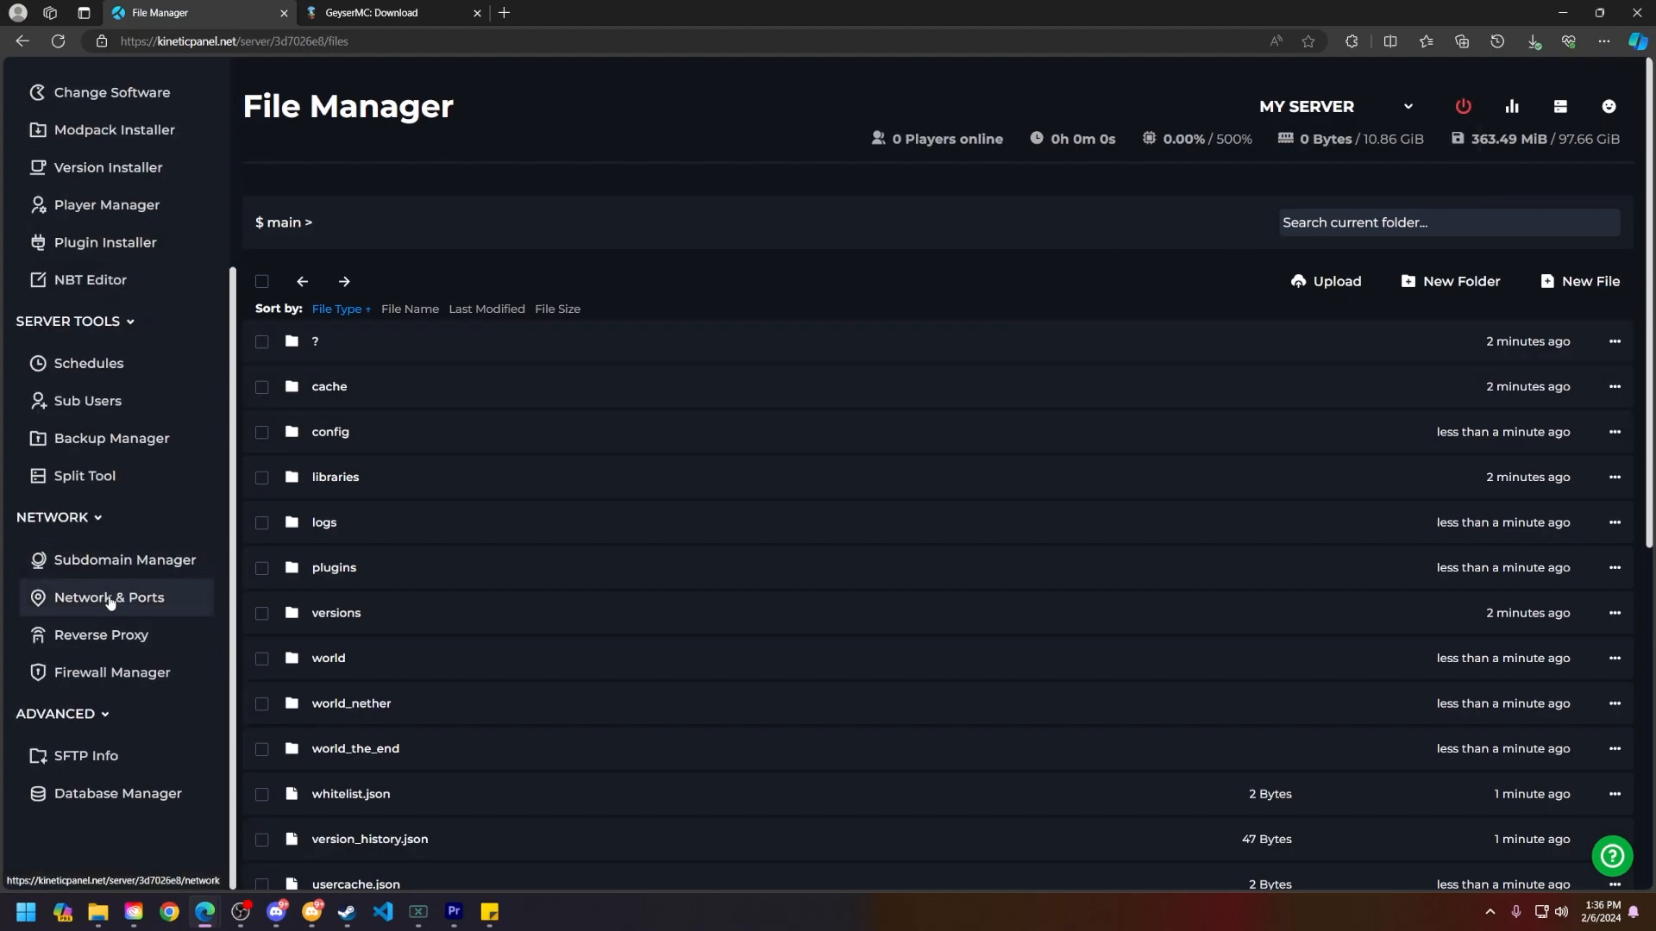
# - Allocate a new port 25552 on Network & Ports and note it as geyser
pyautogui.click(108, 596)
pyautogui.click(325, 338)
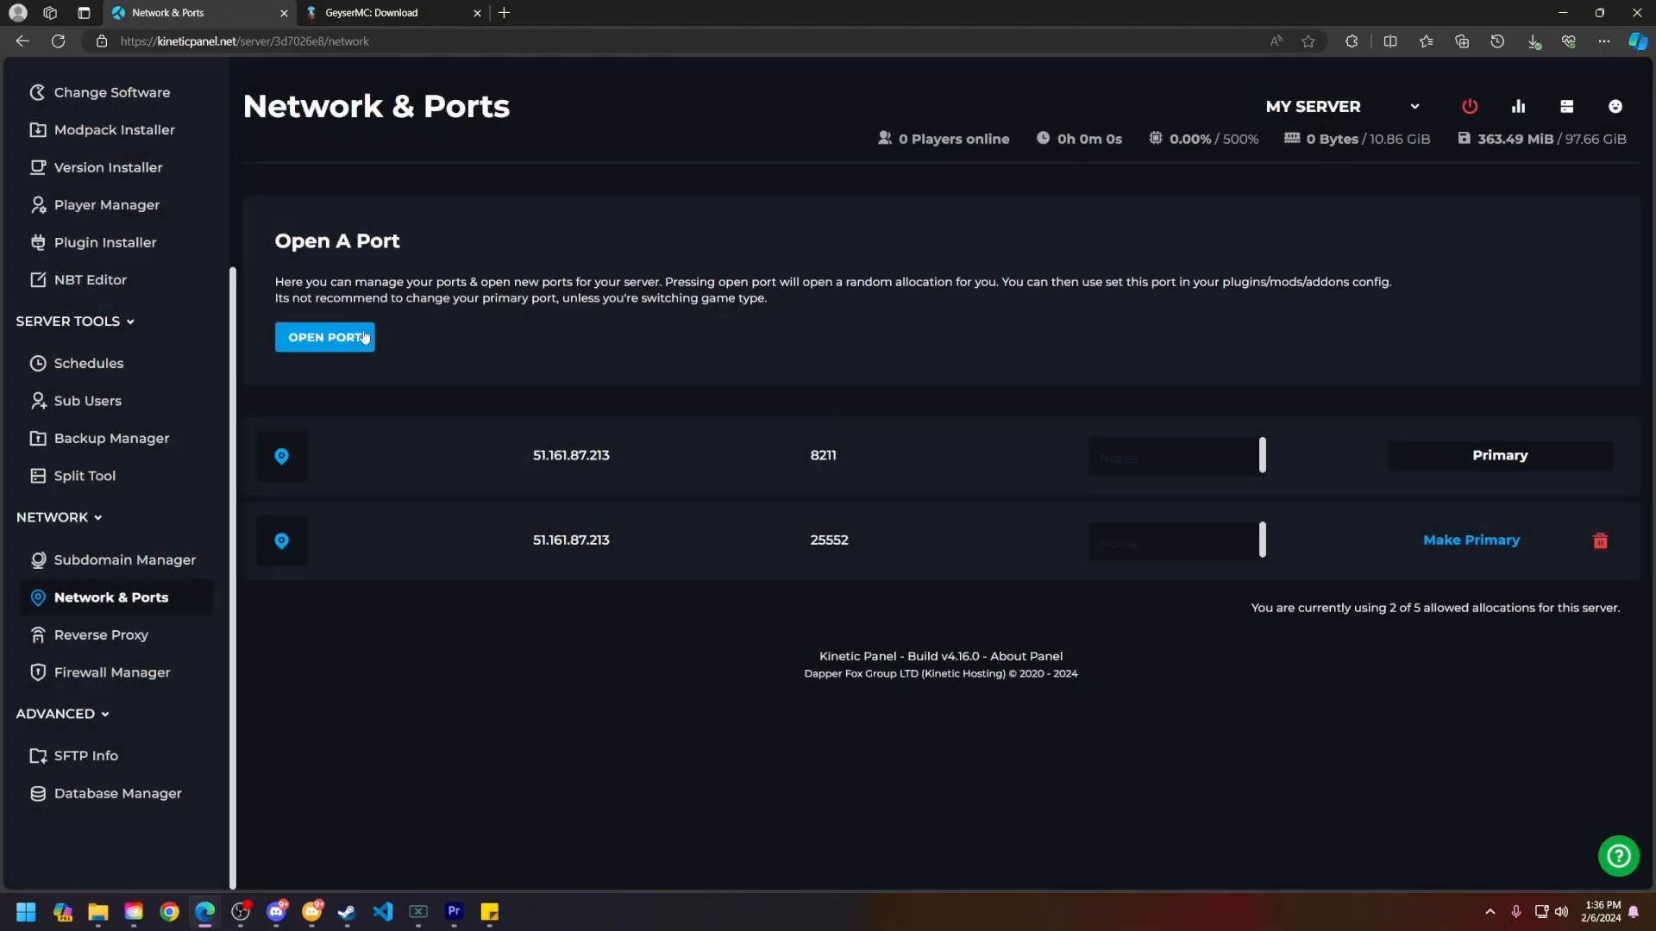
pyautogui.click(1125, 540)
pyautogui.write('geyser')
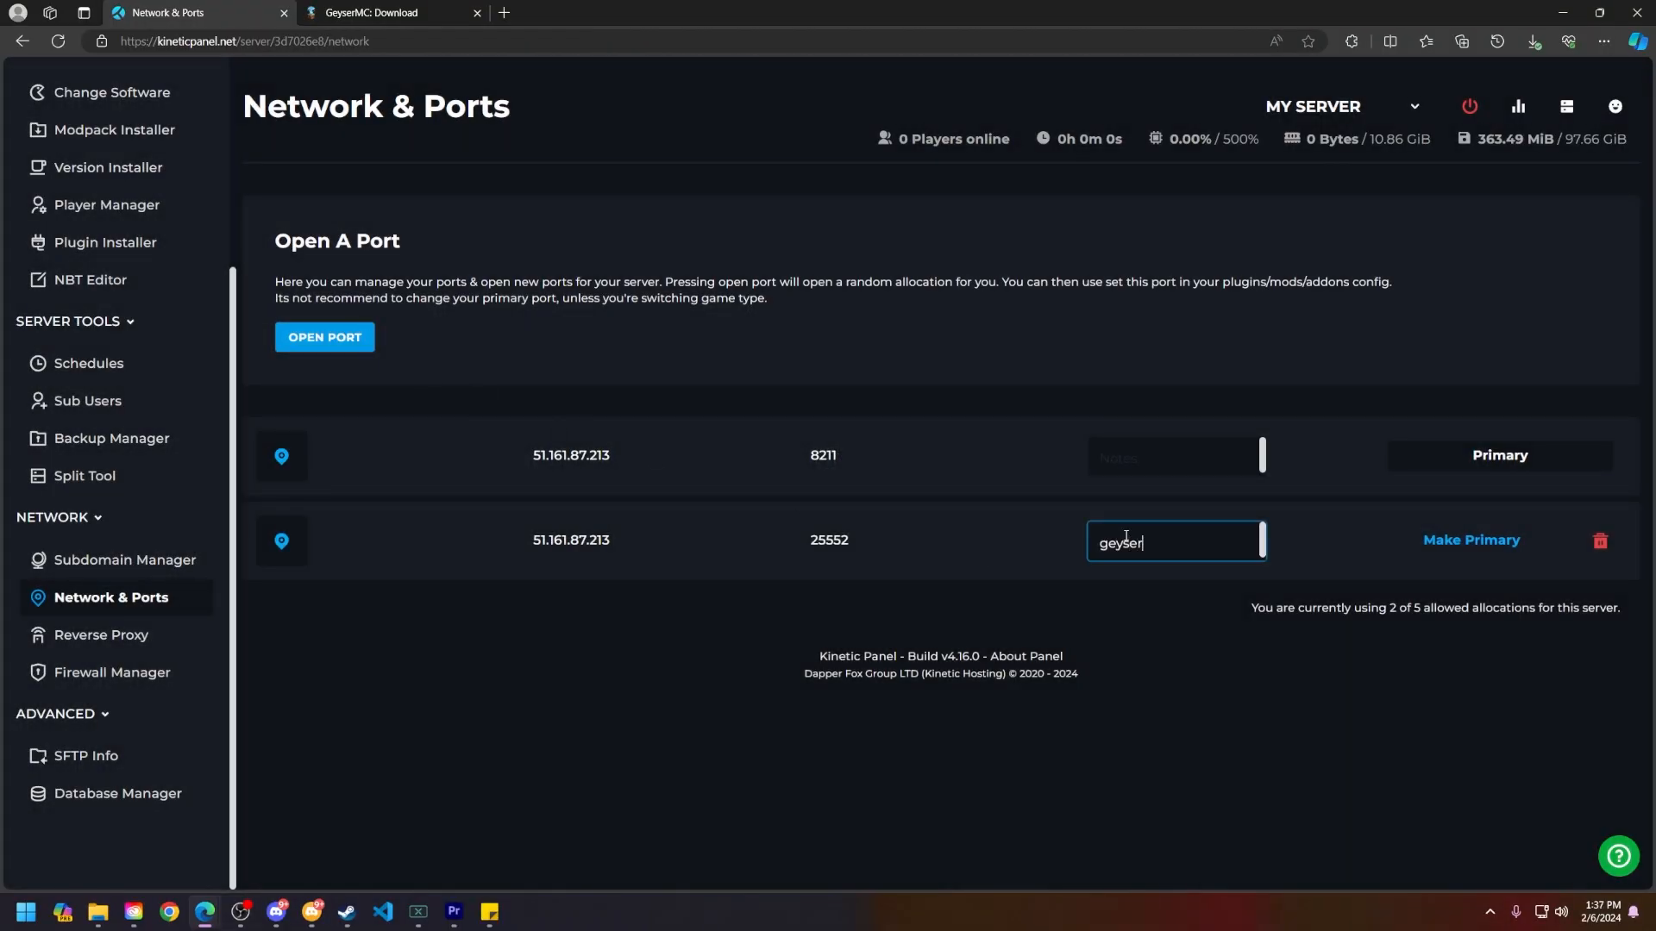
pyautogui.click(894, 547)
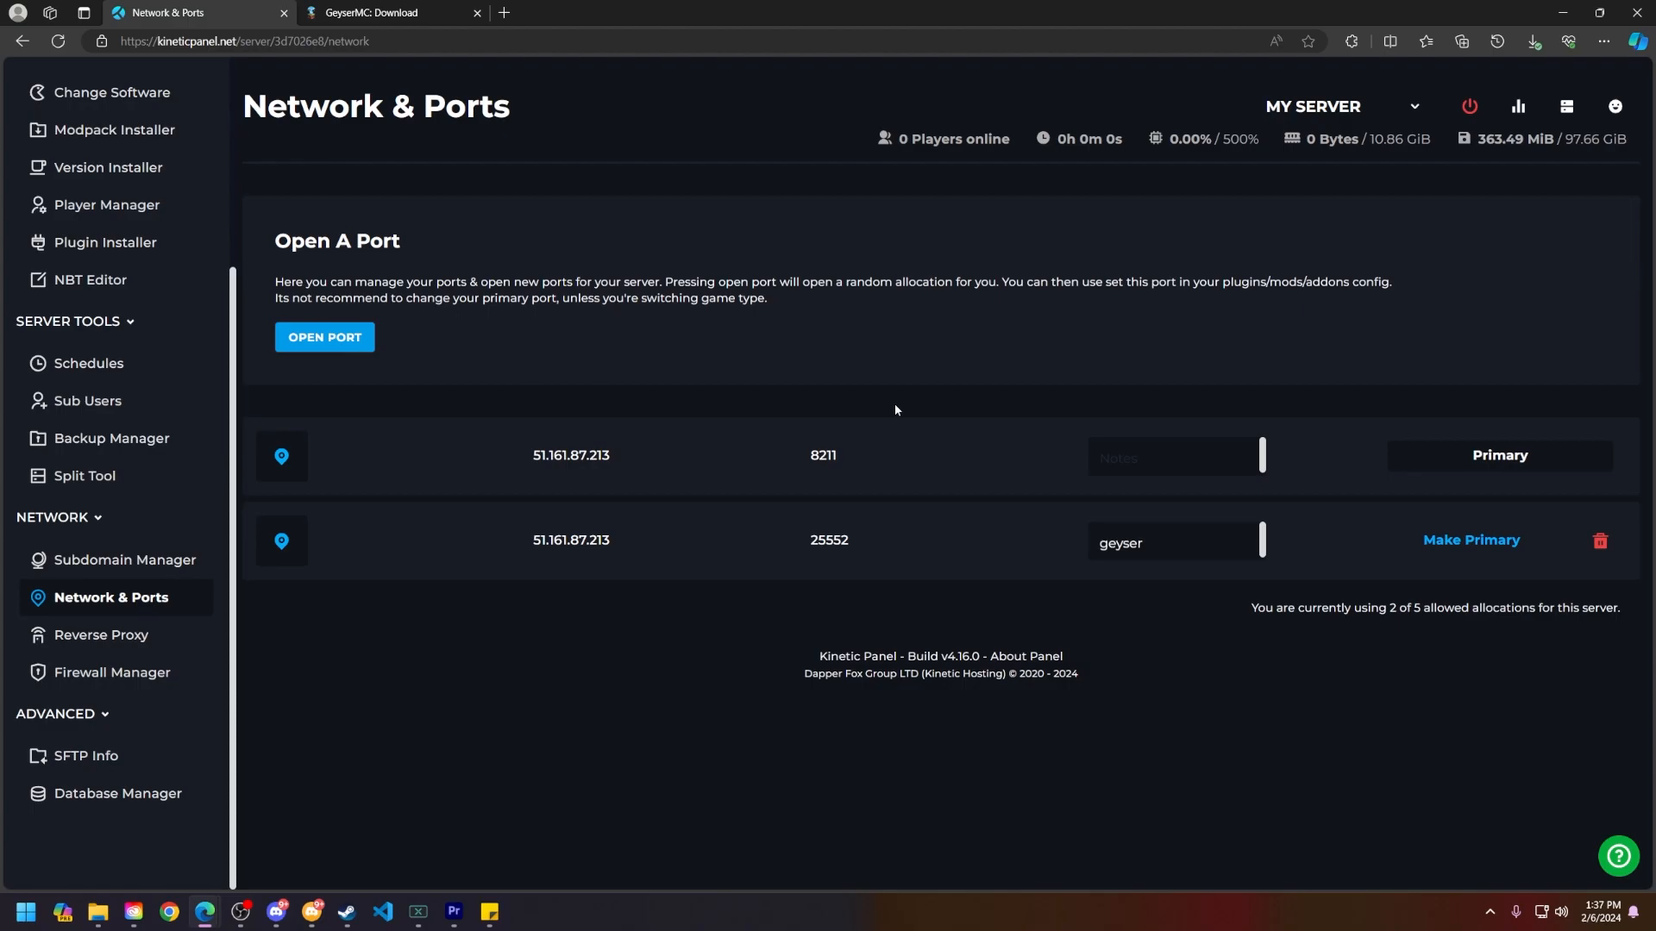
# - Copy the new port number 25552 to the clipboard
pyautogui.doubleClick(830, 540)
pyautogui.rightClick(830, 540)
pyautogui.click(887, 552)
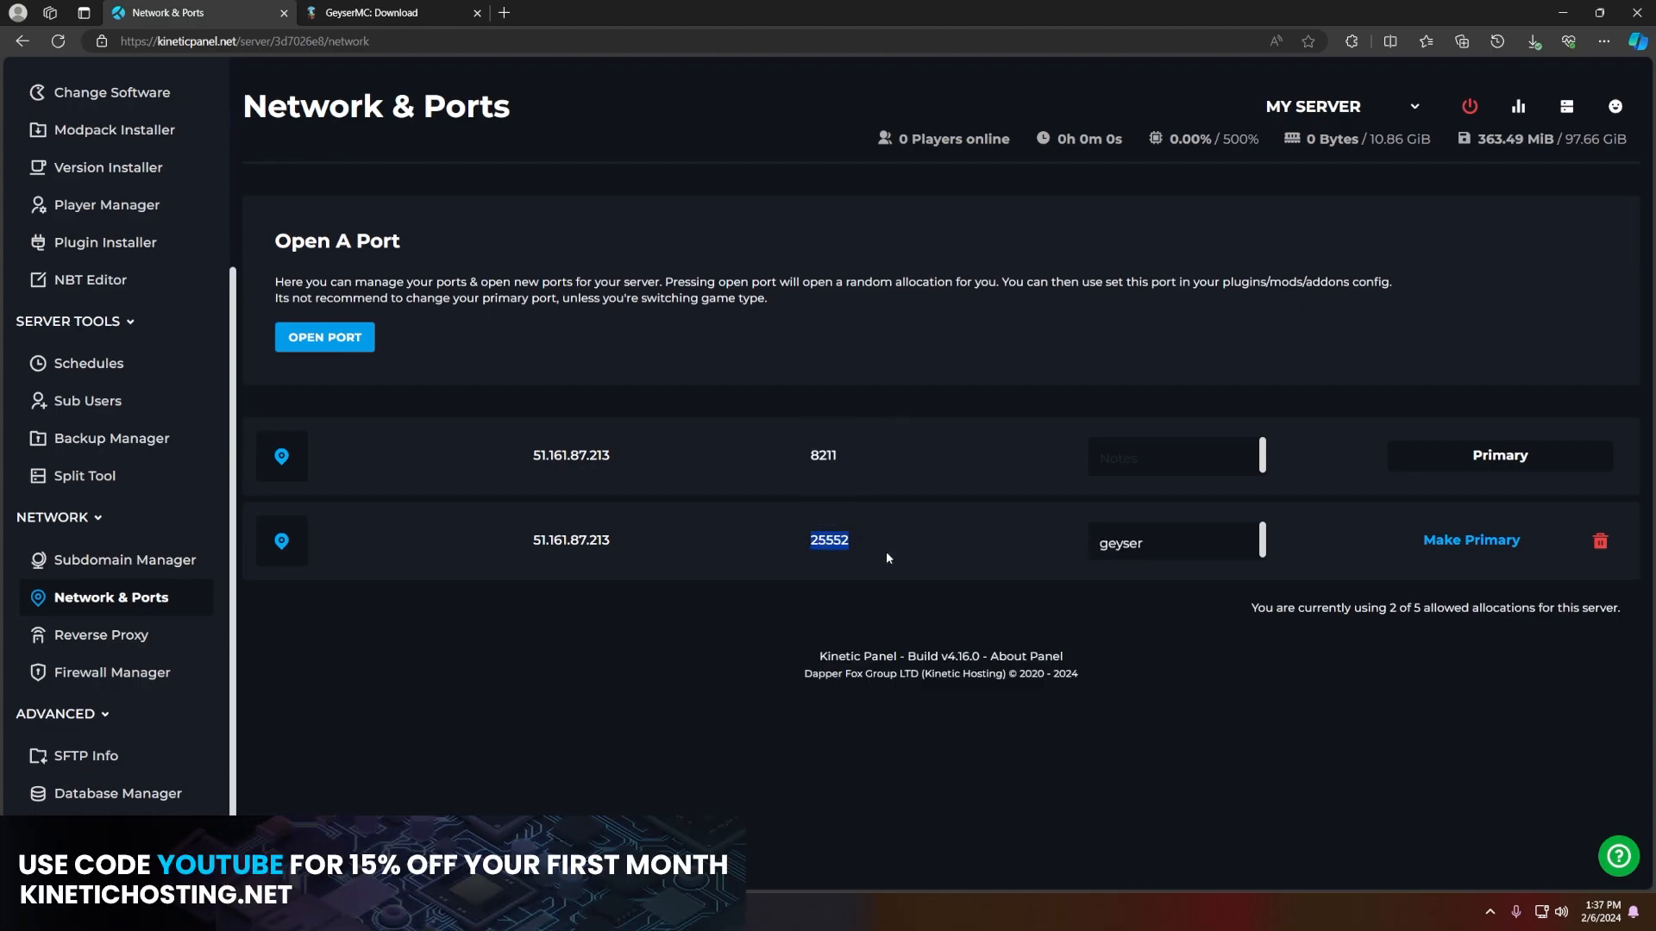
pyautogui.scroll(5, 116, 389)
# - Locate config.yml inside plugins > Geyser-Spigot for editing
pyautogui.click(99, 252)
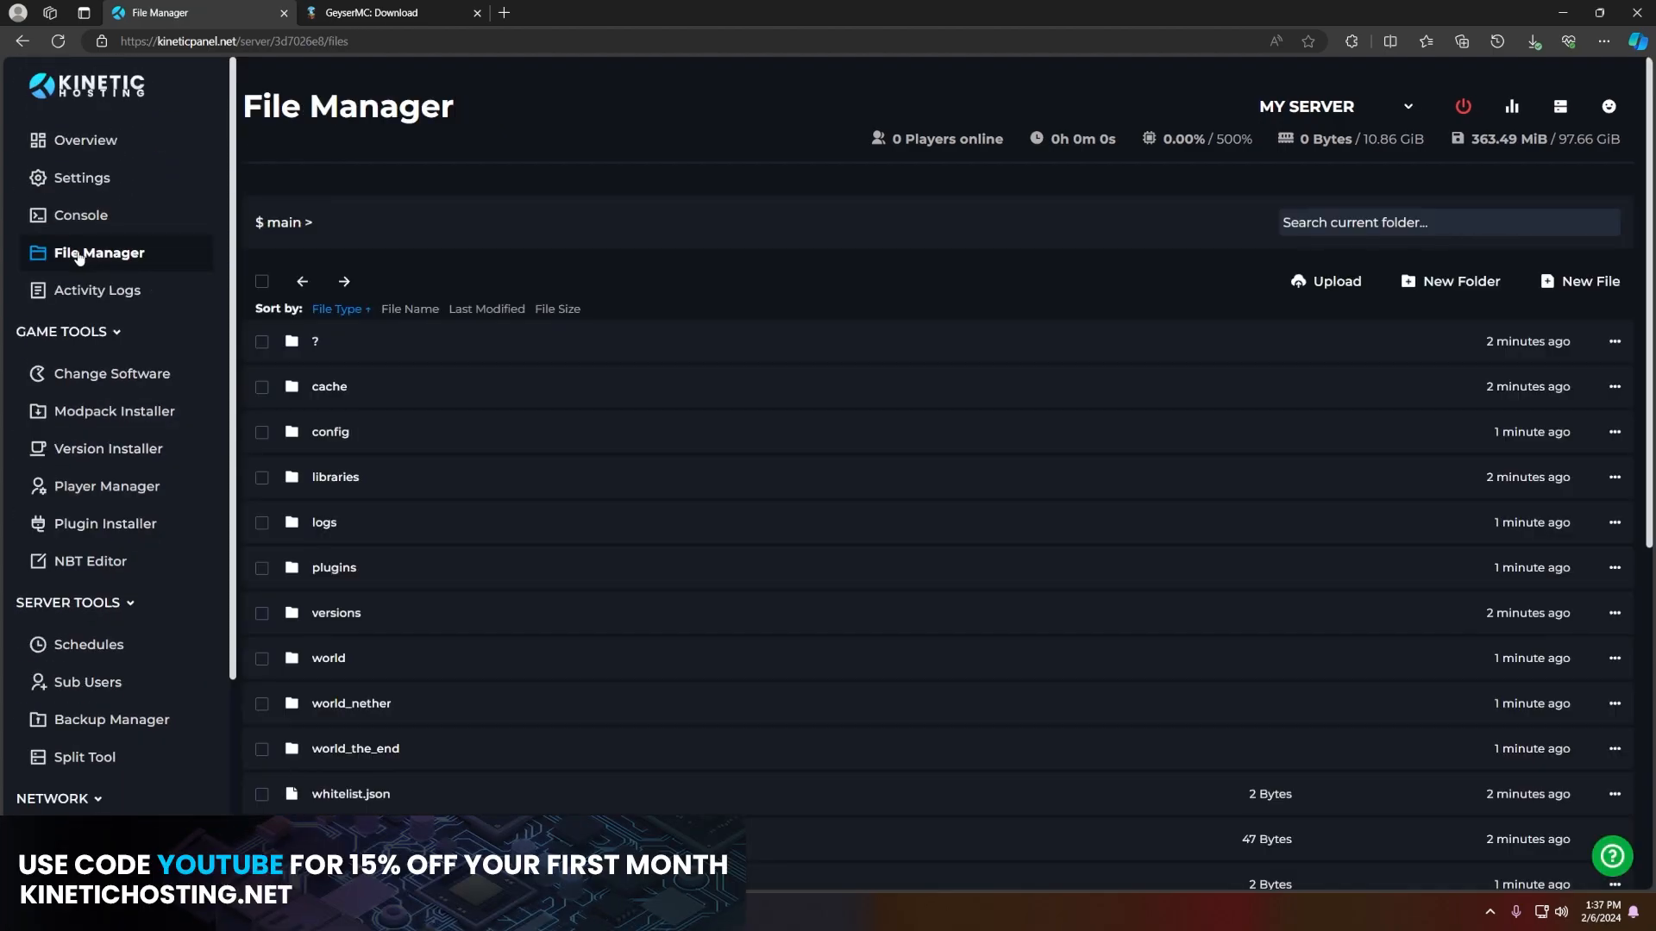
pyautogui.click(335, 567)
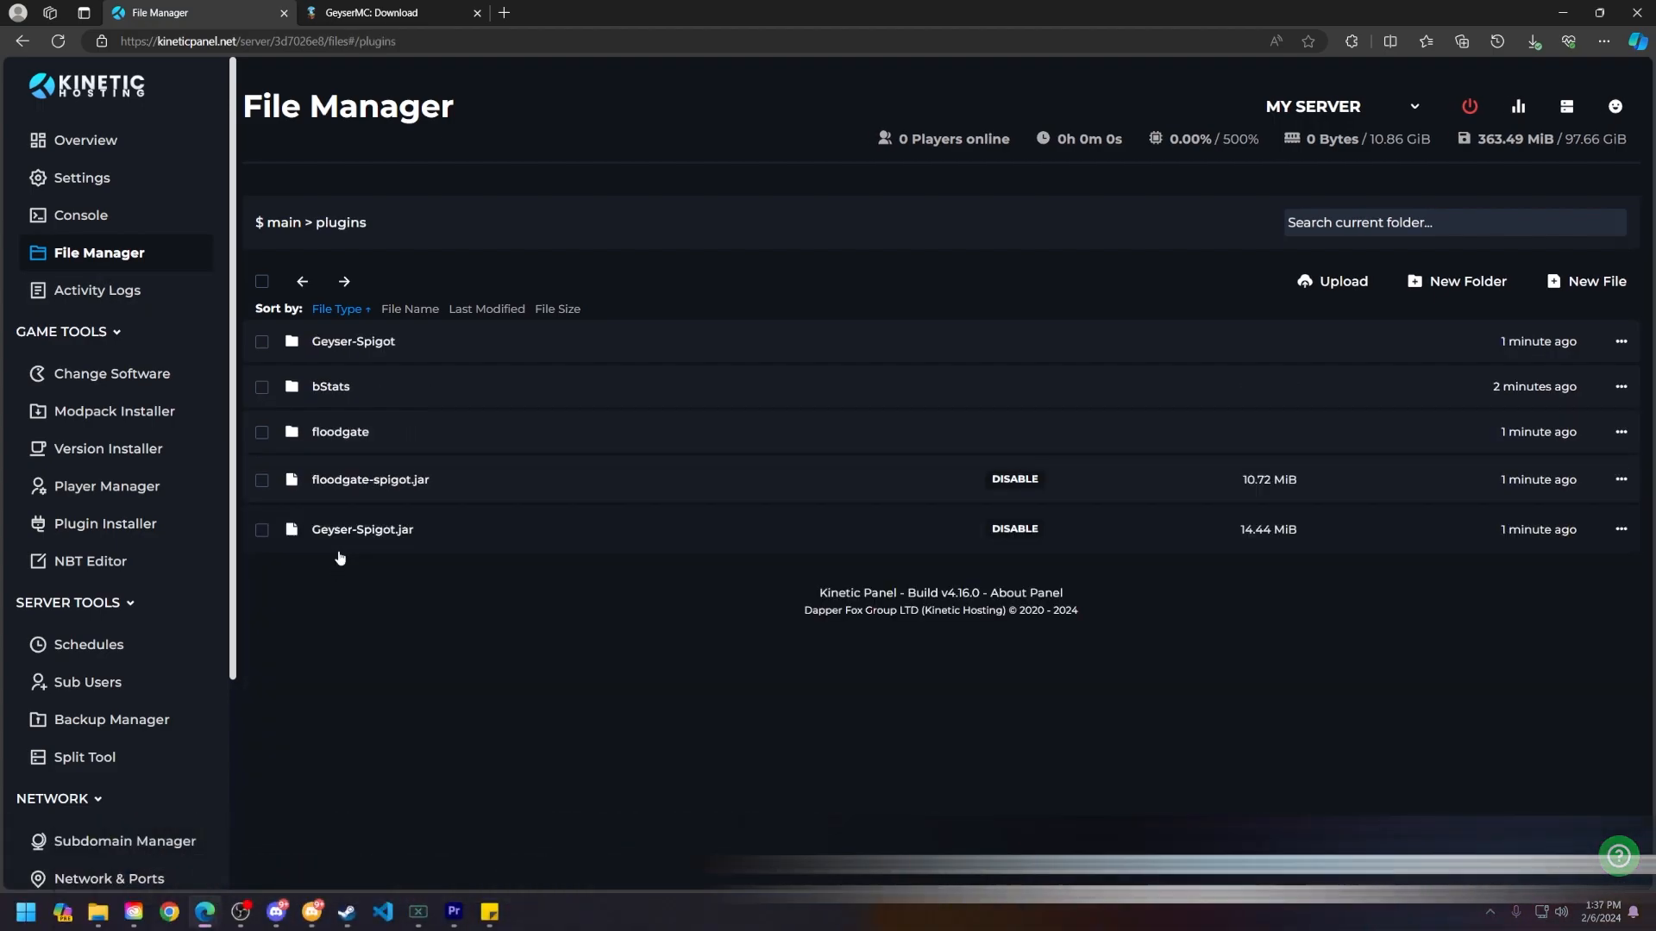
pyautogui.click(354, 342)
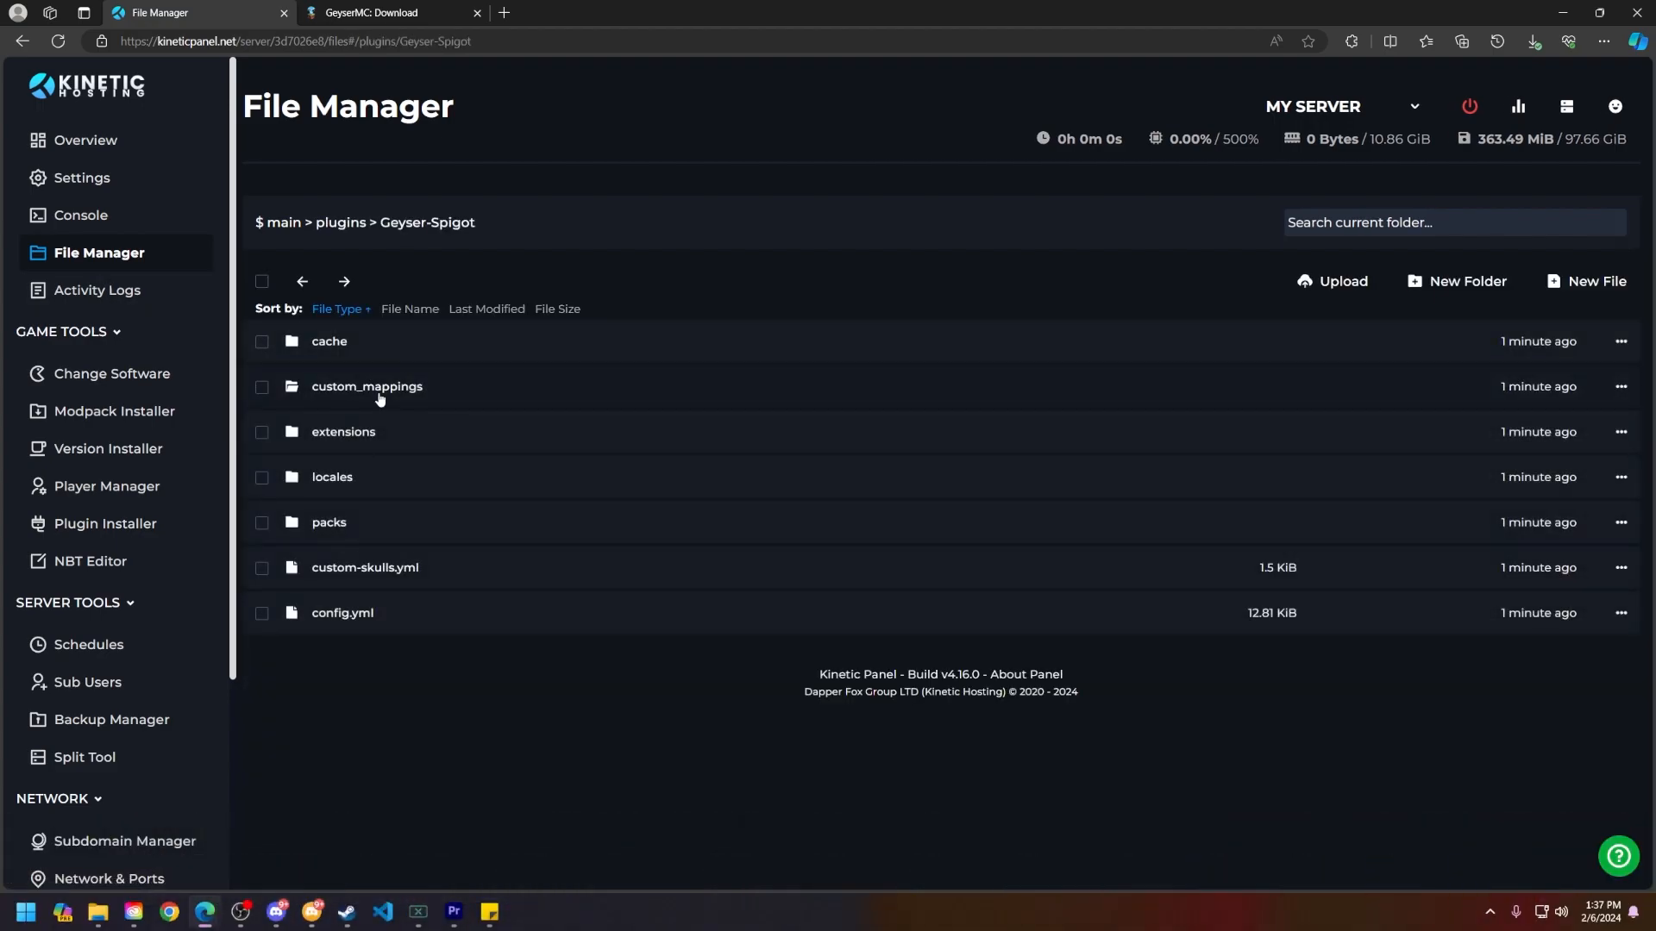
pyautogui.click(343, 613)
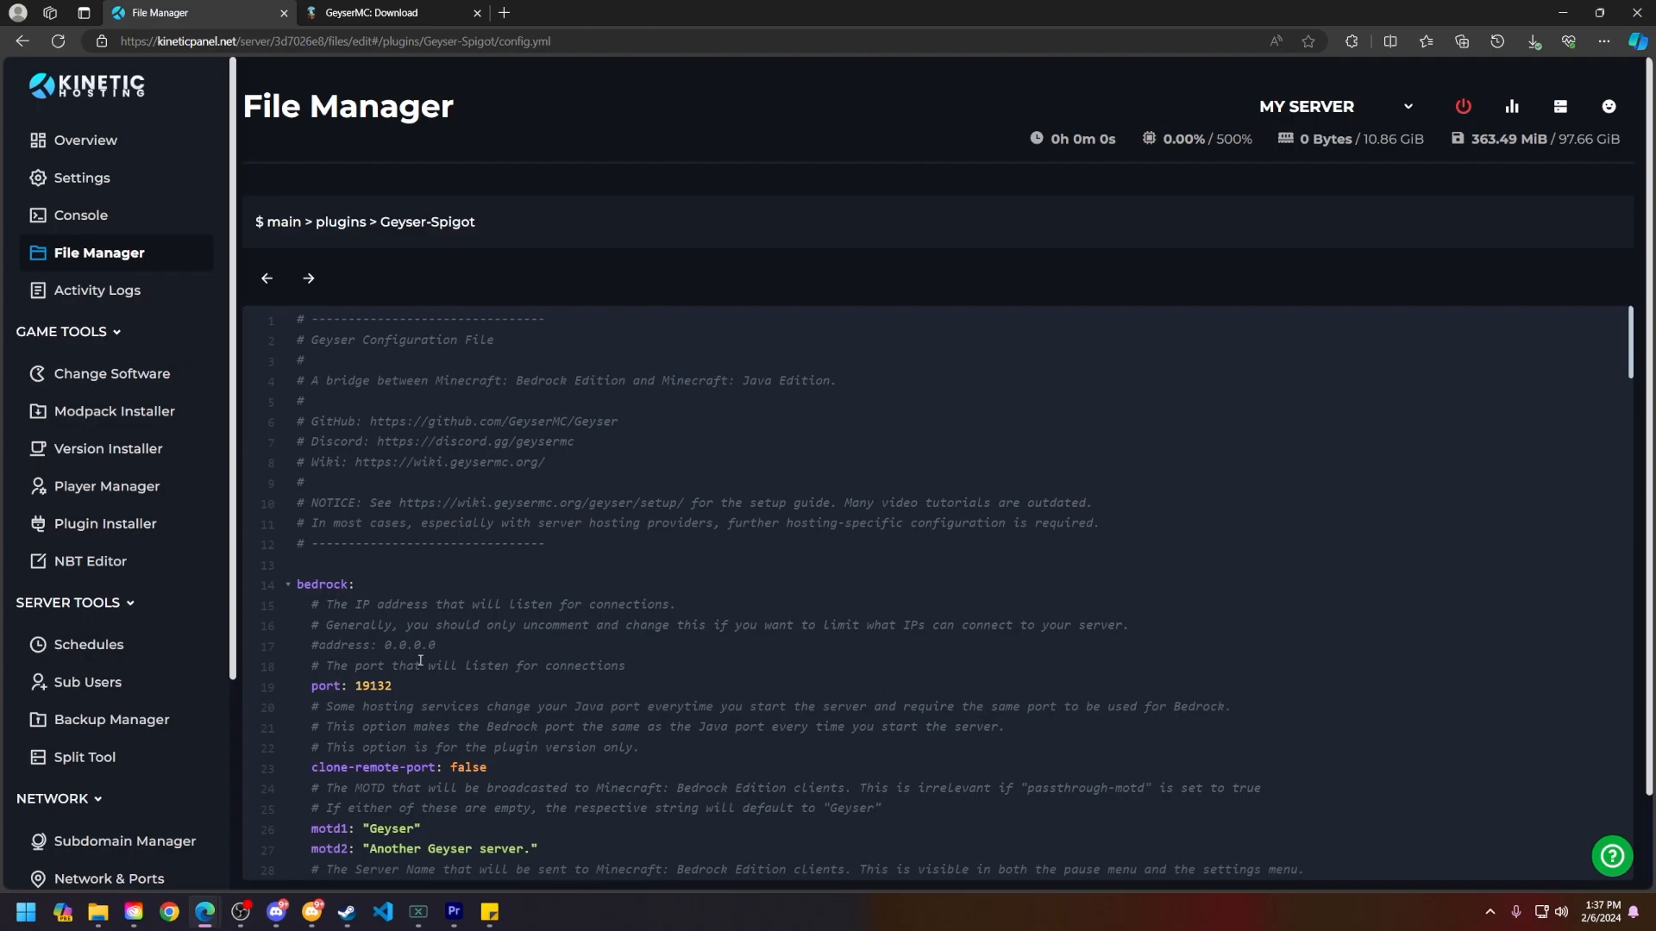
pyautogui.scroll(-2, 420, 664)
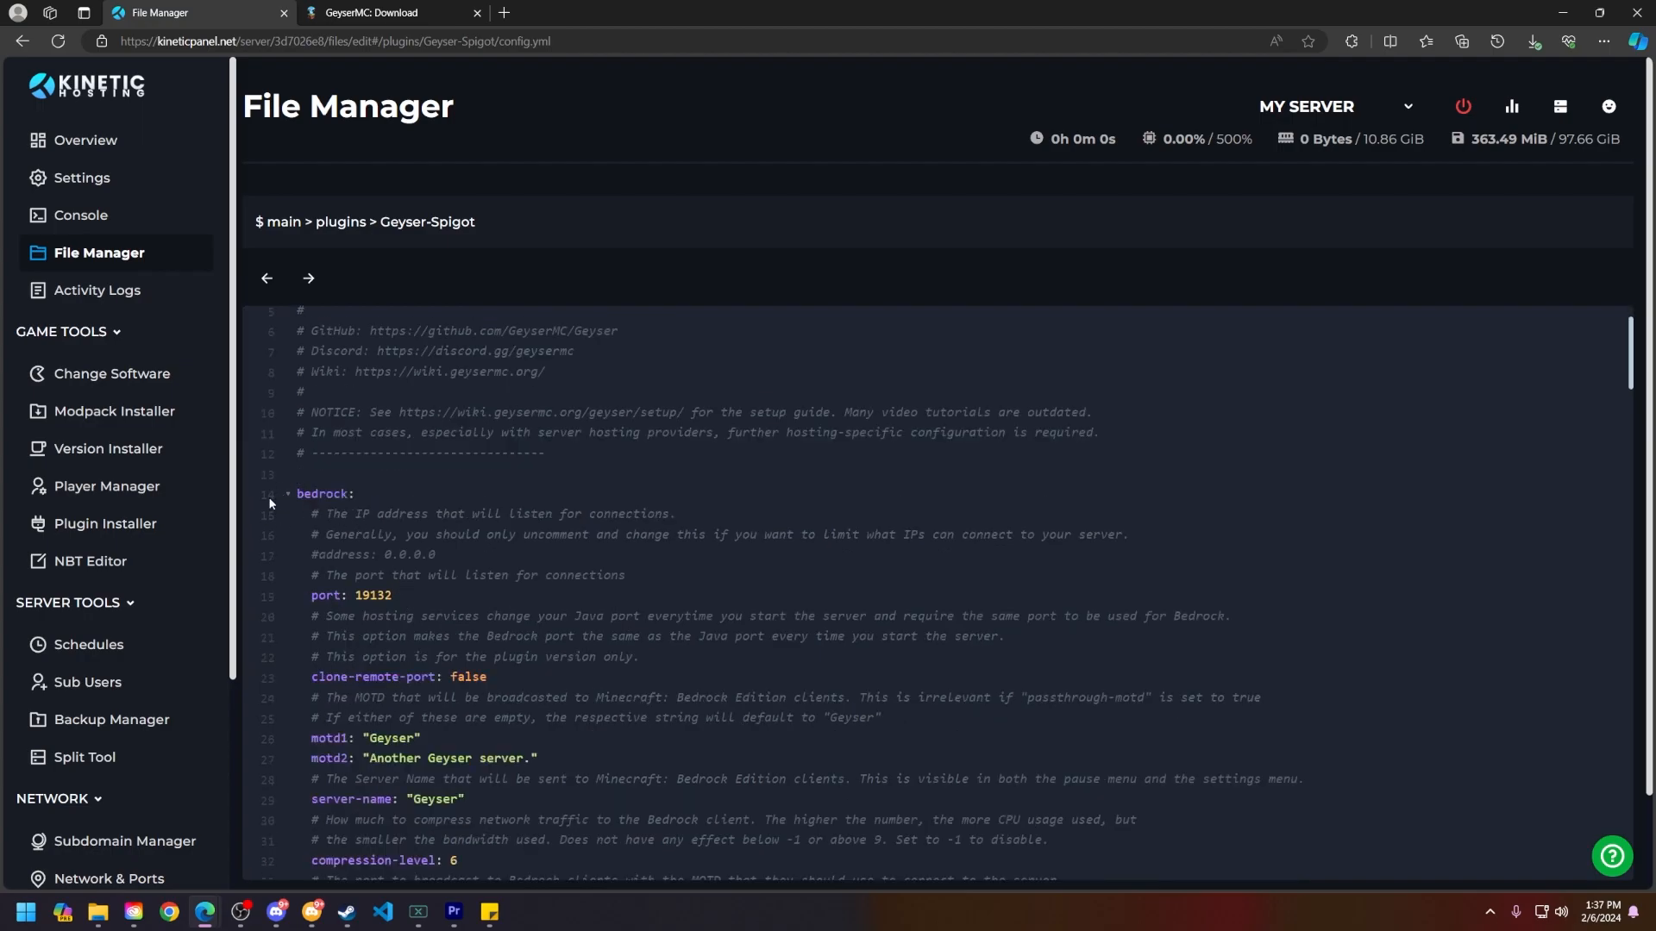
# - Replace the Bedrock port 19132 with 25552 and save the Geyser config
pyautogui.doubleClick(373, 596)
pyautogui.write('25552')
pyautogui.scroll(-5, 429, 595)
pyautogui.scroll(-3, 429, 595)
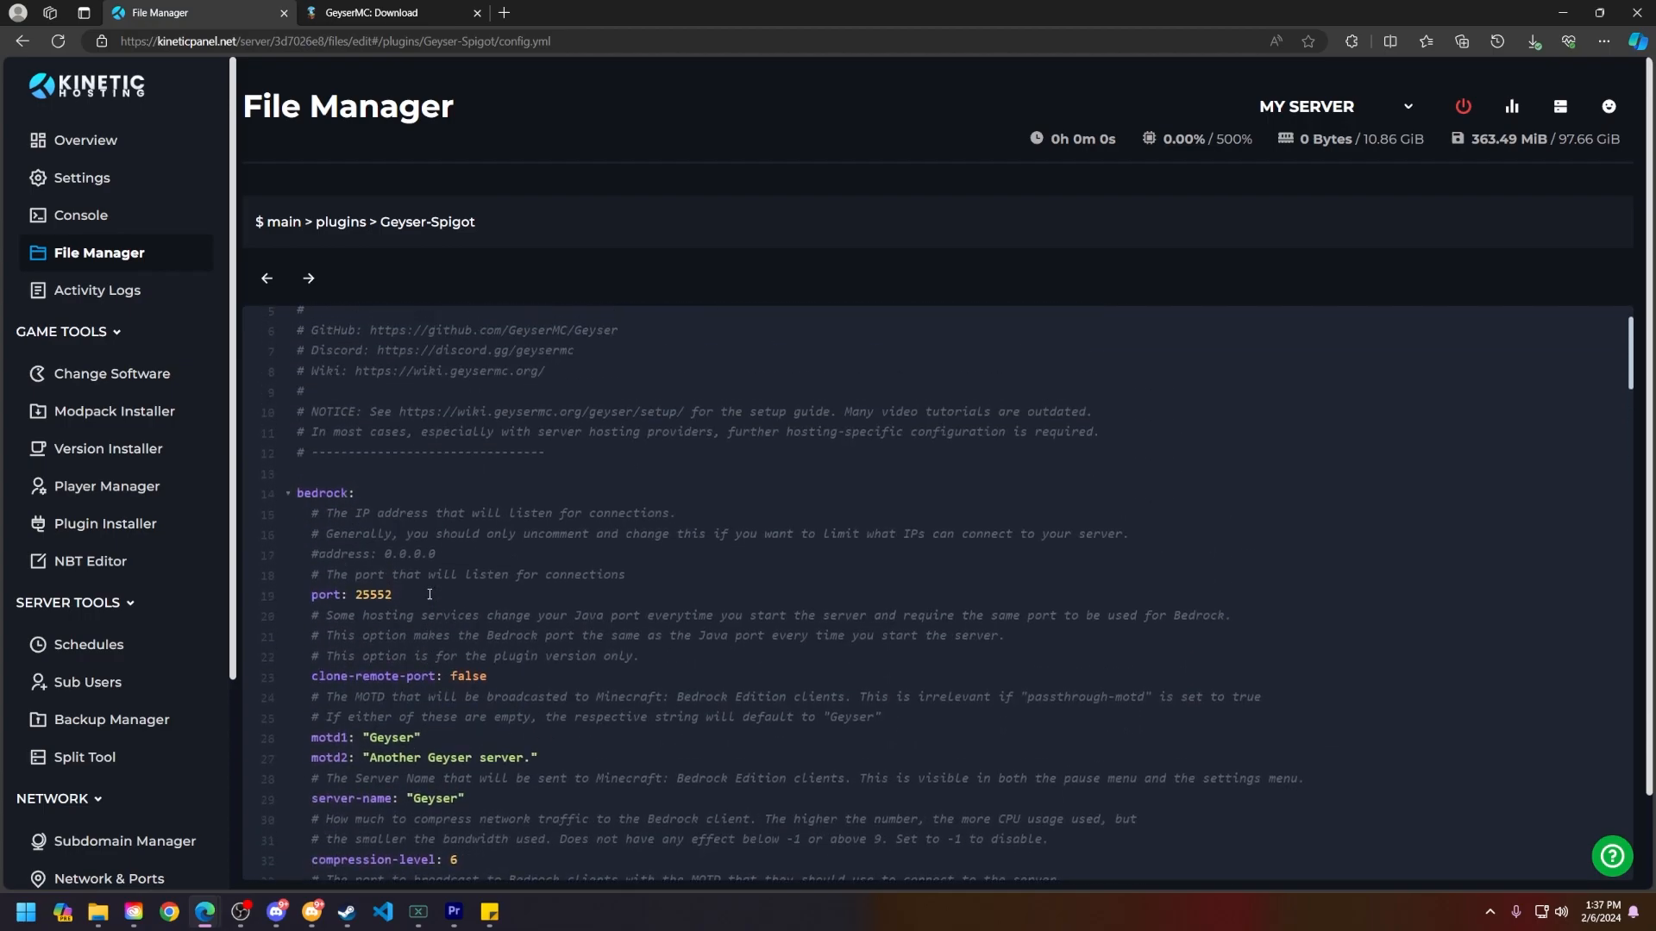
pyautogui.scroll(-10, 609, 510)
pyautogui.click(1601, 803)
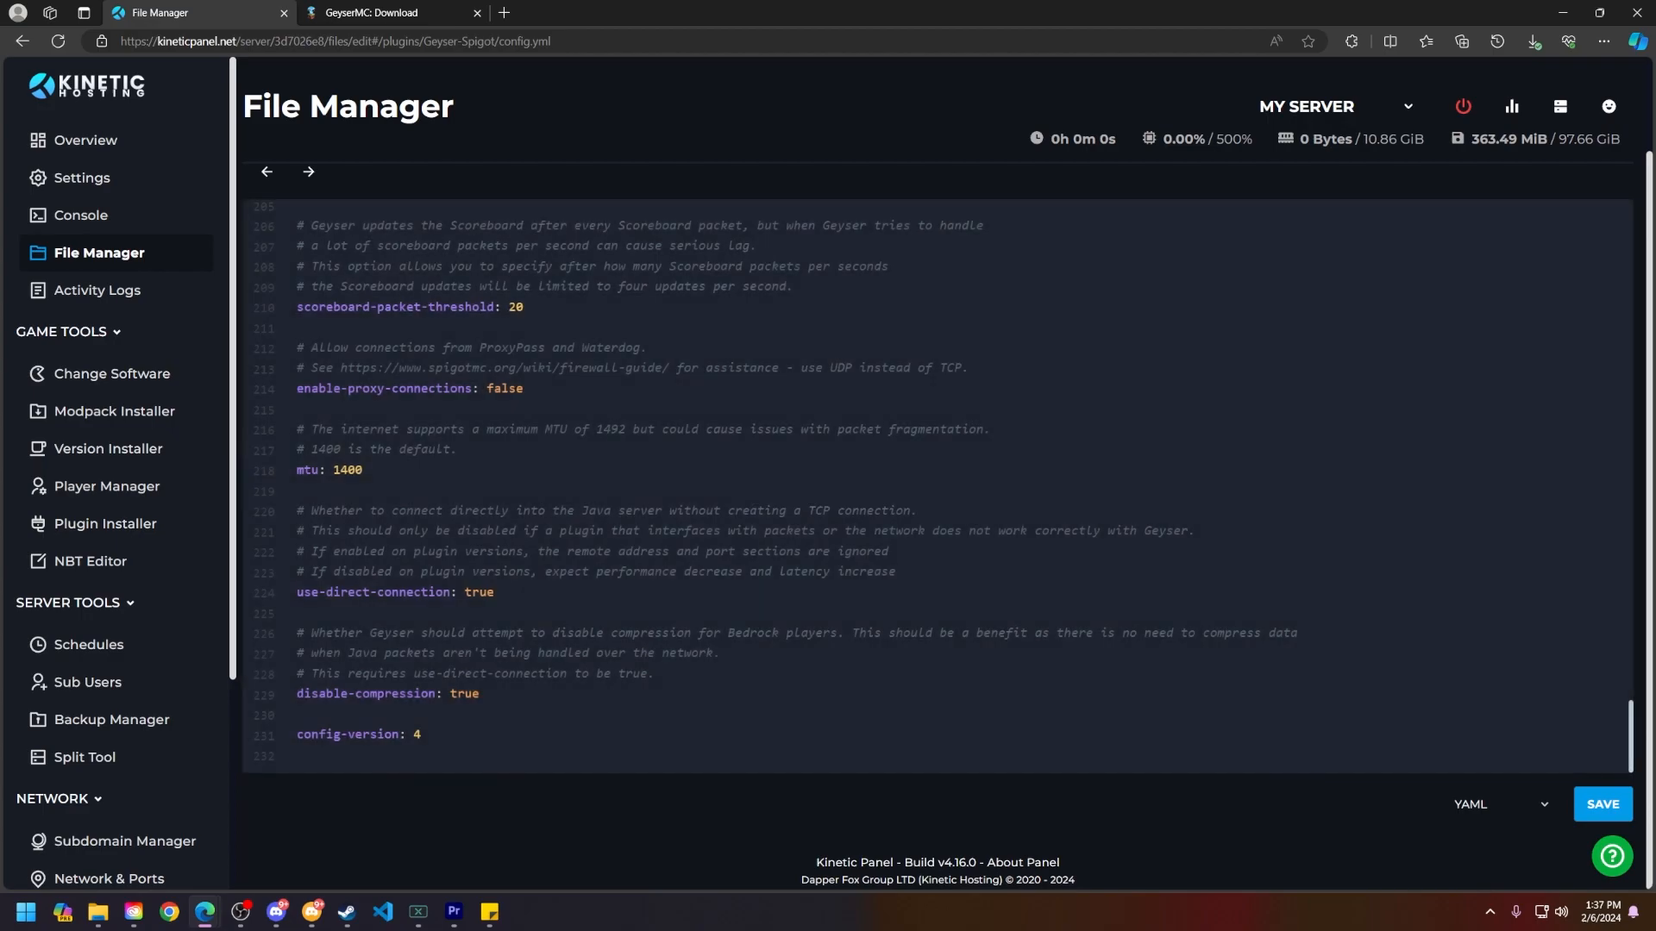
pyautogui.click(82, 215)
# - Start the server from the power menu and watch it boot in the console
pyautogui.click(1461, 106)
pyautogui.click(1501, 140)
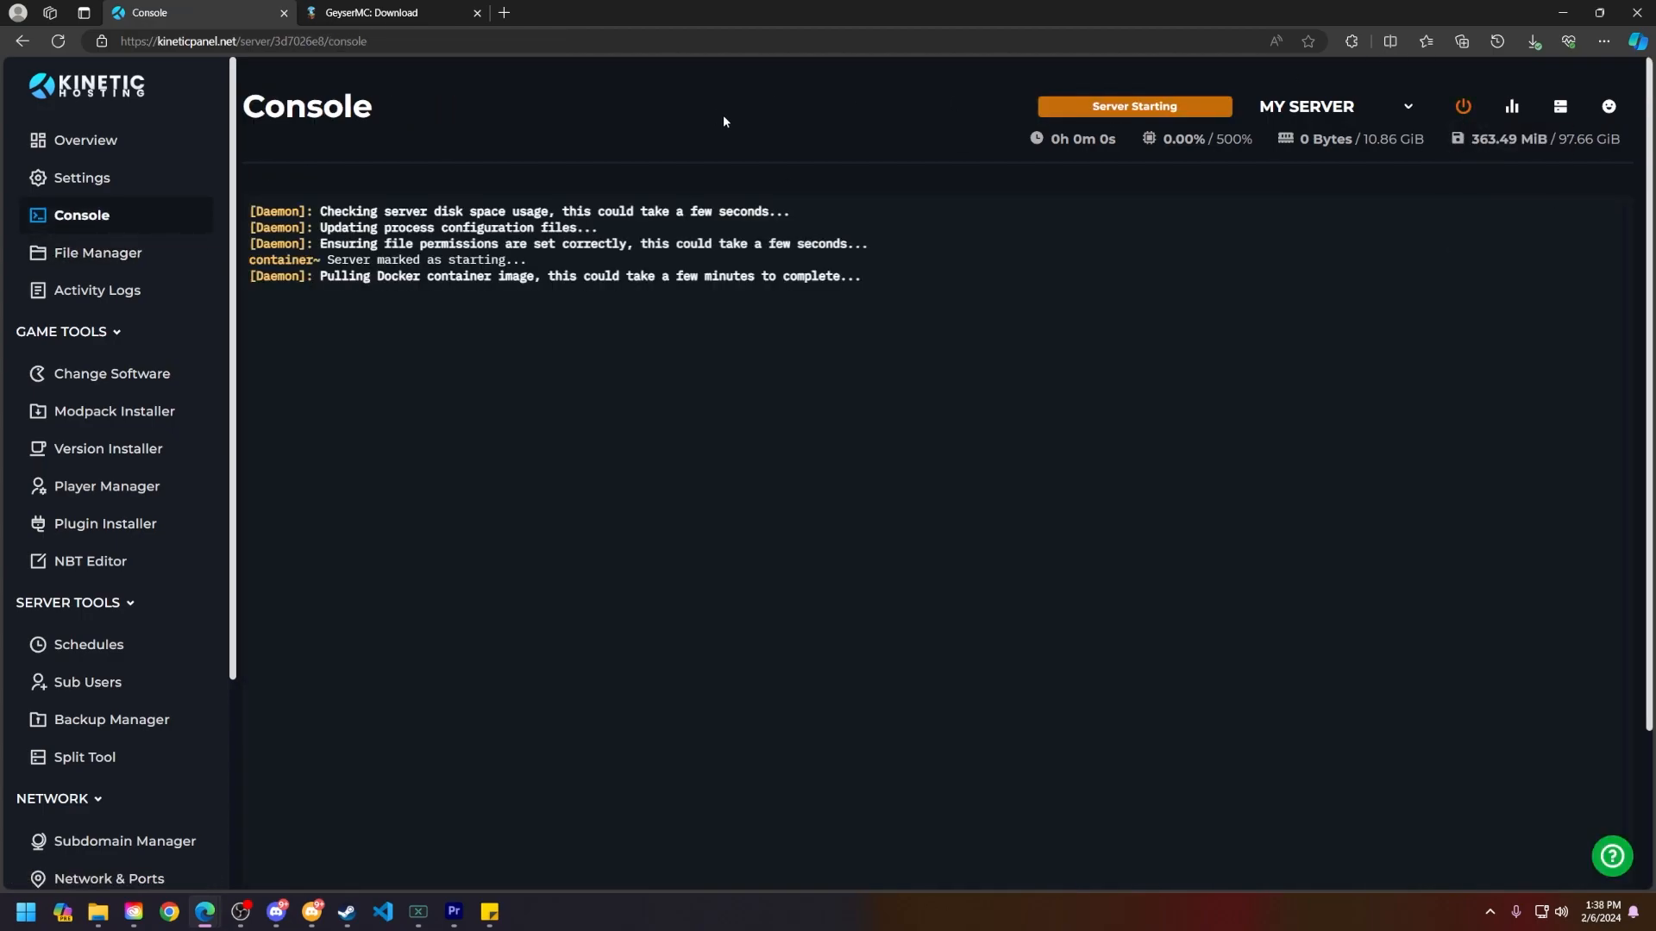